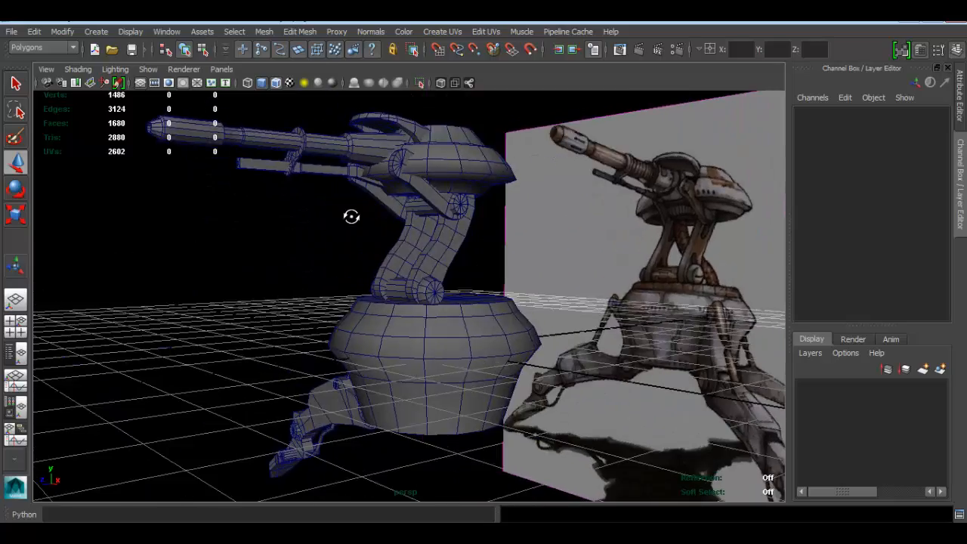
In the front view, draw a CV curve along the reference hose, from the underside of the turret head down into the base.
middle_click_drag(419, 222, 433, 259, "alt")
scroll(433, 259, "up", 2)
left_click_drag(434, 260, 563, 240, "alt")
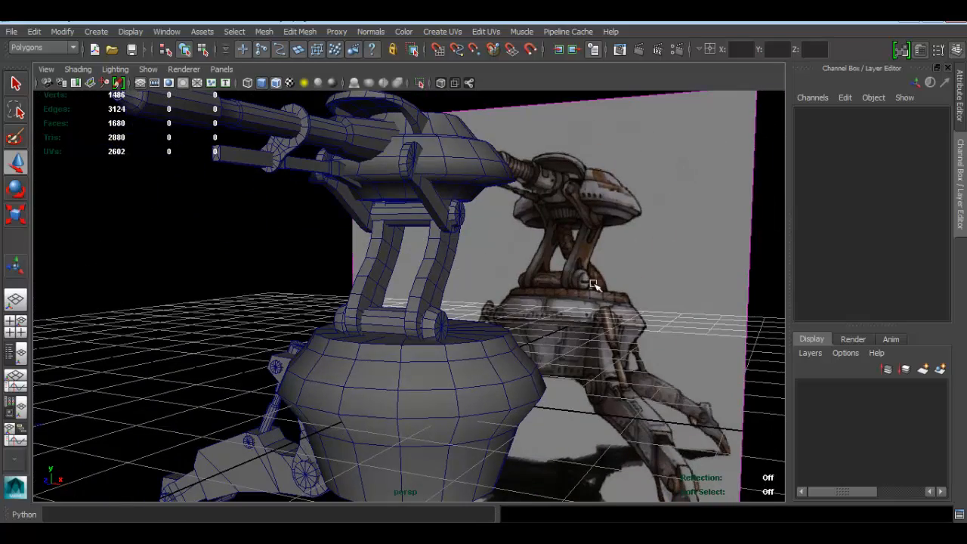
key("space")
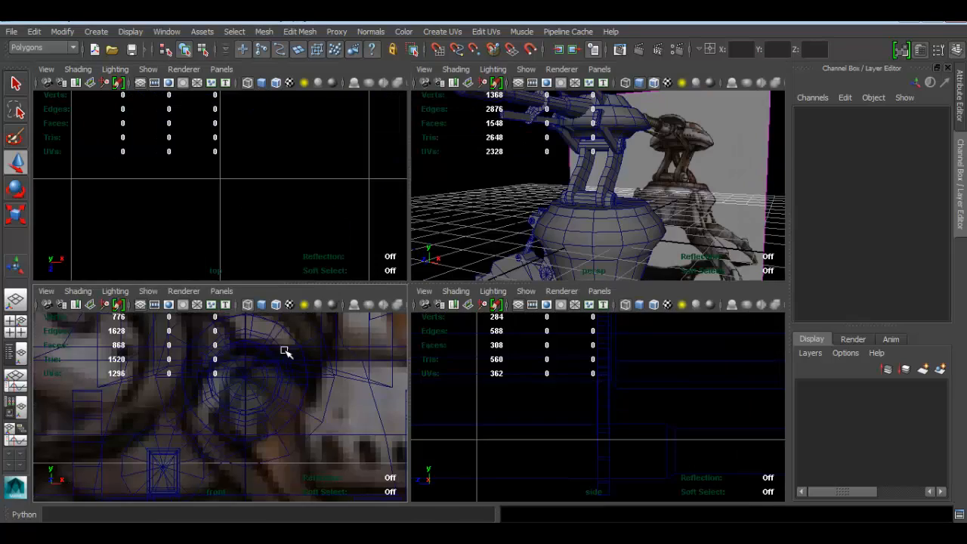
key("space")
scroll(433, 248, "down", 8)
middle_click_drag(444, 254, 461, 281, "alt")
scroll(462, 281, "up", 5)
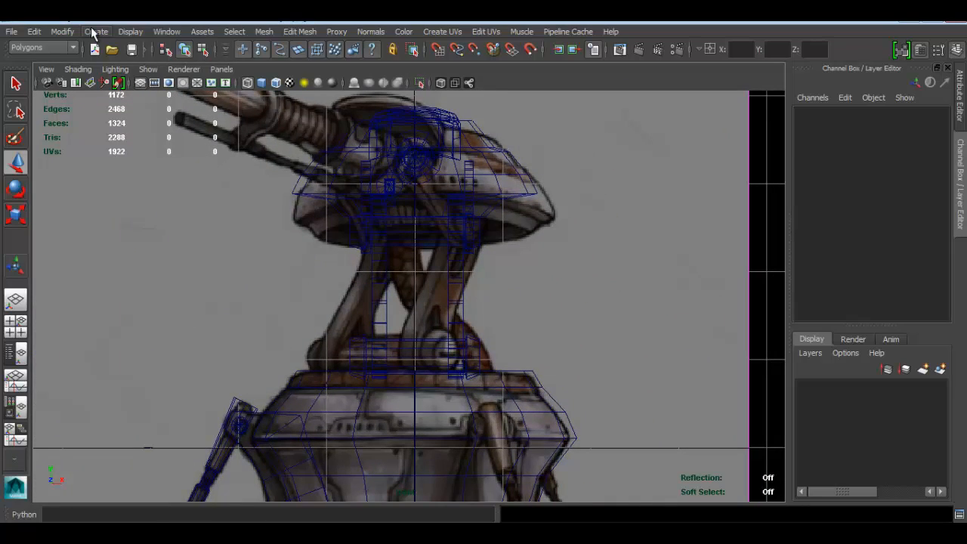
middle_click_drag(343, 409, 459, 154, "alt")
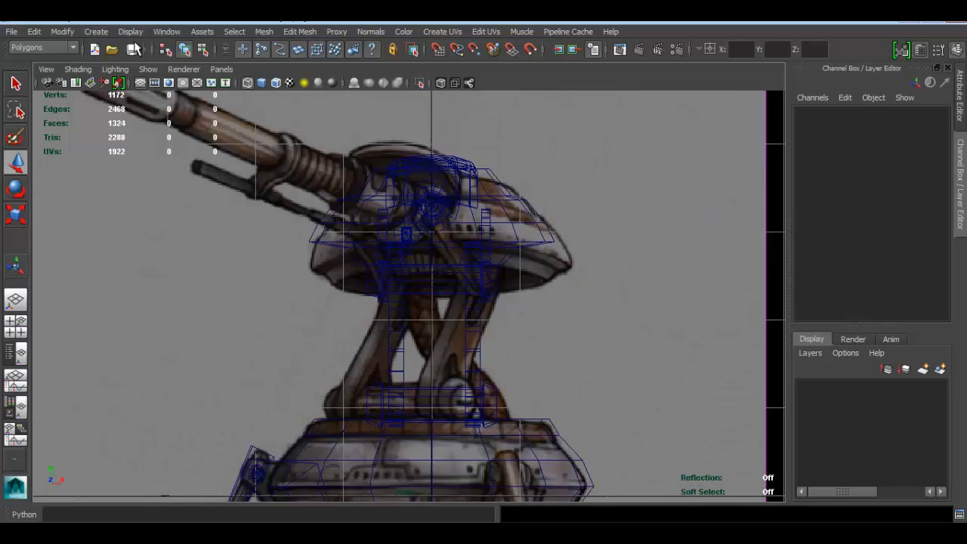
left_click(96, 31)
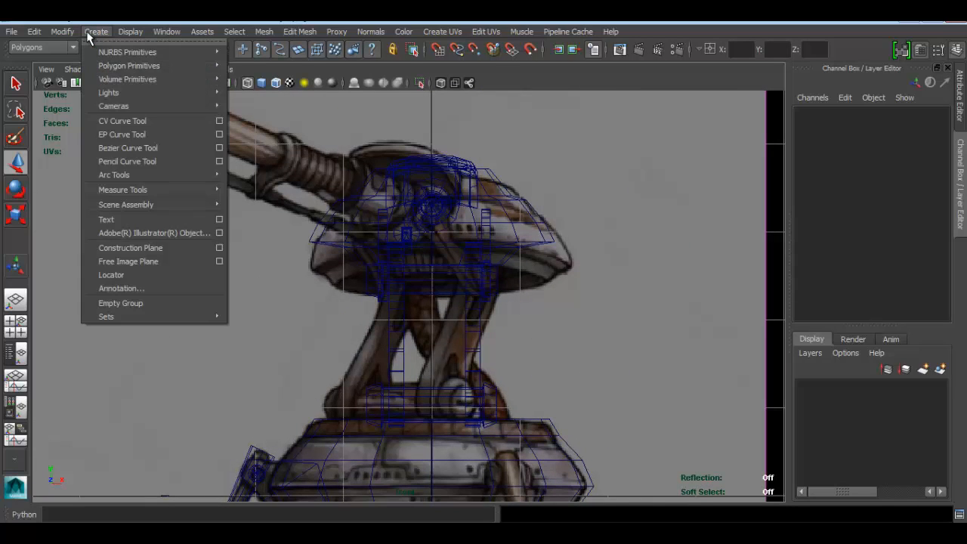
left_click(127, 121)
scroll(413, 220, "up", 2)
left_click(413, 199)
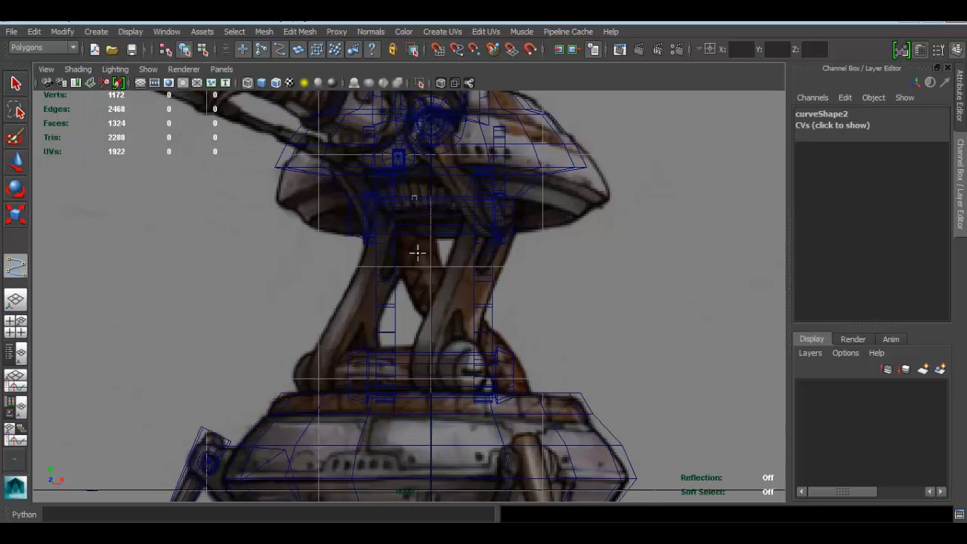
left_click(468, 326)
left_click(503, 351)
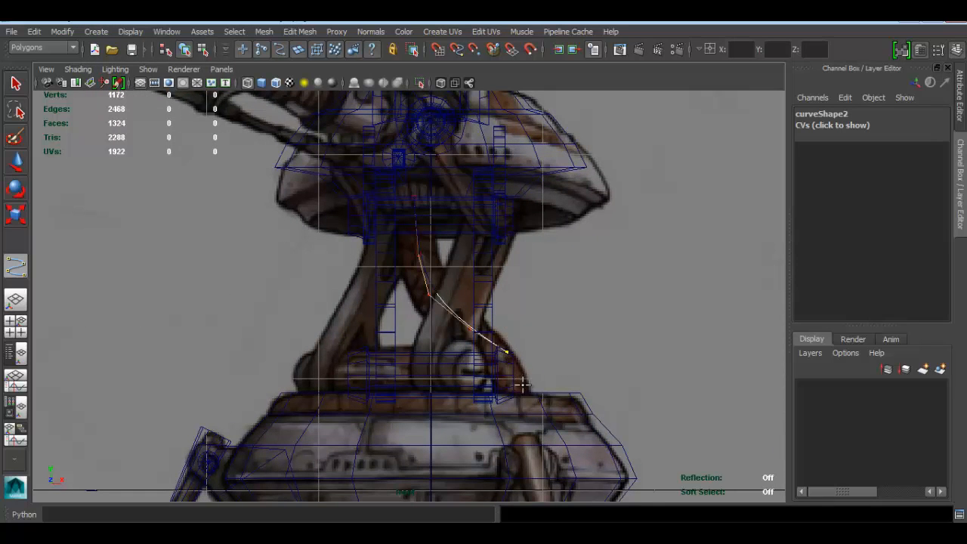
left_click(522, 384)
left_click(524, 432)
key("w")
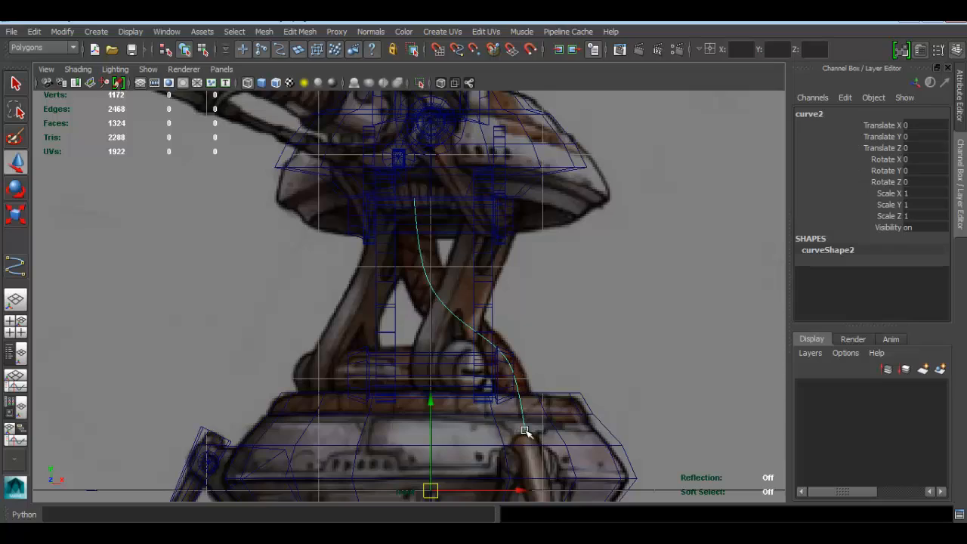
In the perspective view, select the small NURBS profile circle lying on the grid near the leg.
scroll(408, 223, "down", 6)
key("space")
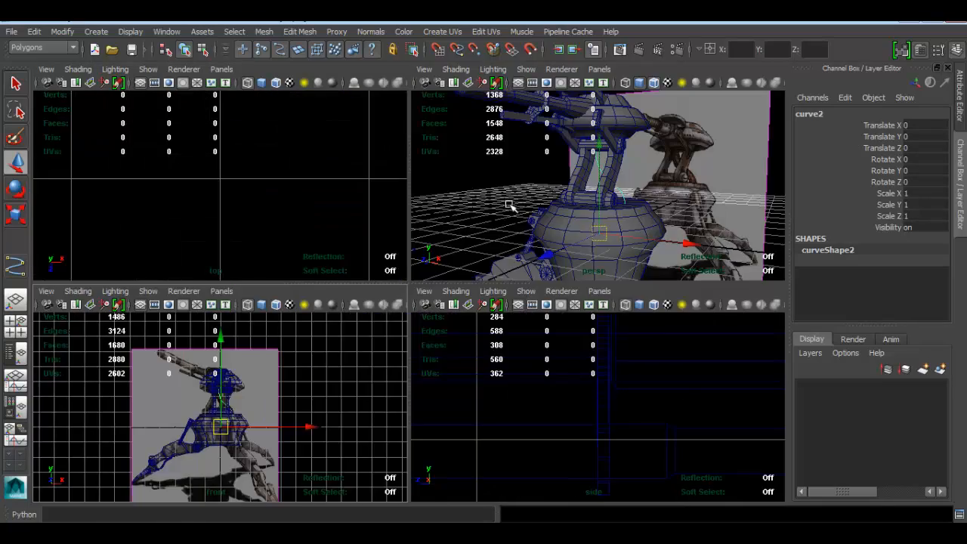
key("space")
left_click_drag(421, 344, 325, 309, "alt")
left_click_drag(326, 309, 465, 469)
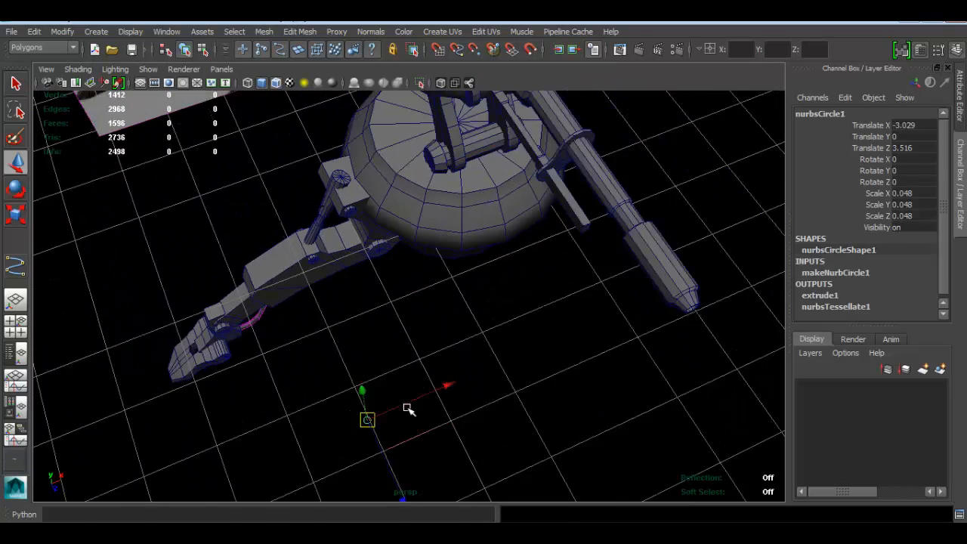
left_click_drag(406, 410, 365, 344, "alt")
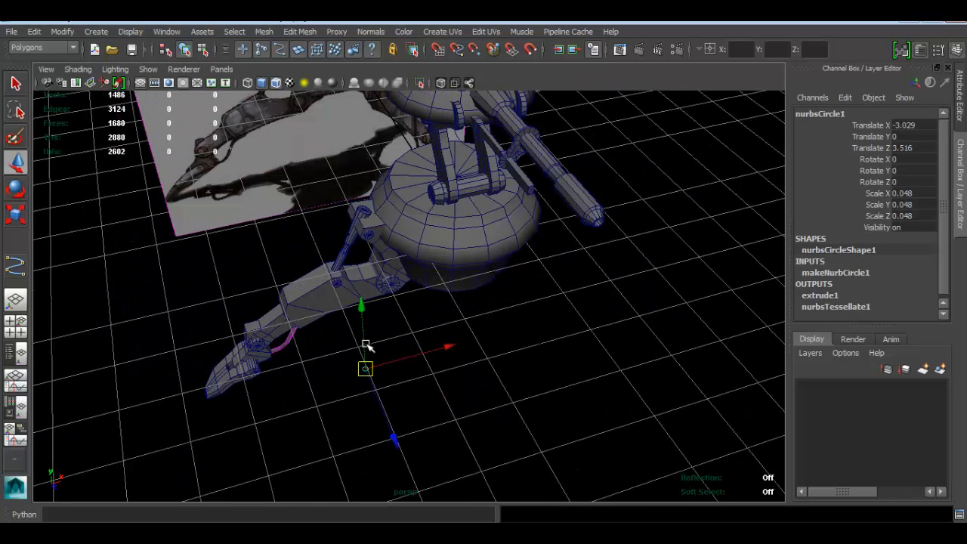
Try lowering the existing profile circle by about 0.7 units along Y, and undo the move.
left_click_drag(362, 304, 364, 334)
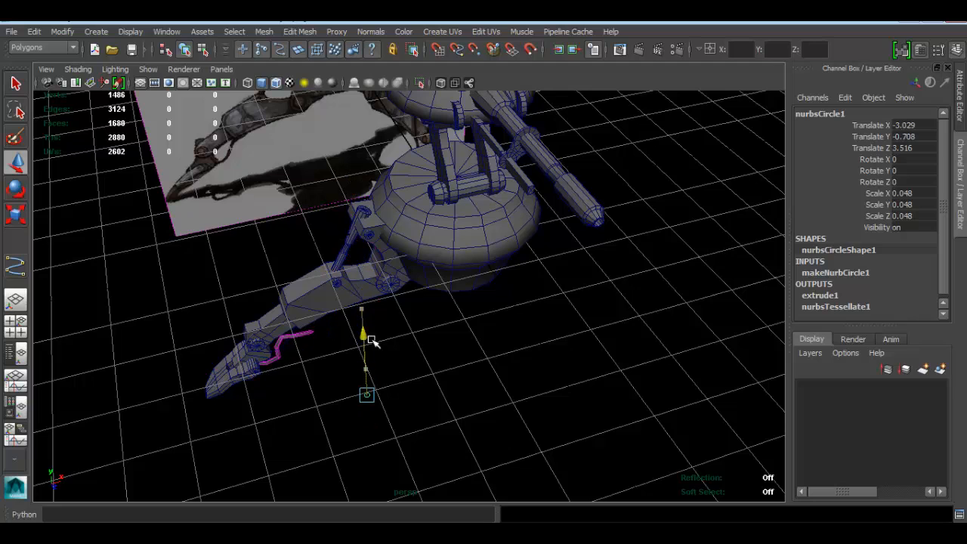
left_click_drag(289, 324, 232, 314, "alt")
key("ctrl+z")
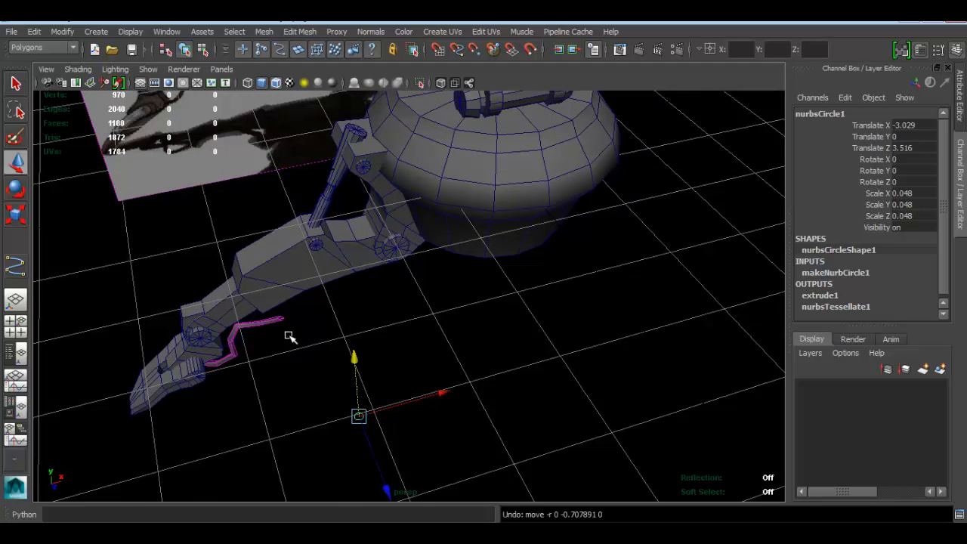
mouse_move(306, 330)
left_mouse_down("alt")
mouse_move(345, 310)
mouse_move(330, 290)
mouse_move(289, 268)
mouse_move(321, 266)
mouse_move(294, 318)
left_mouse_up("alt")
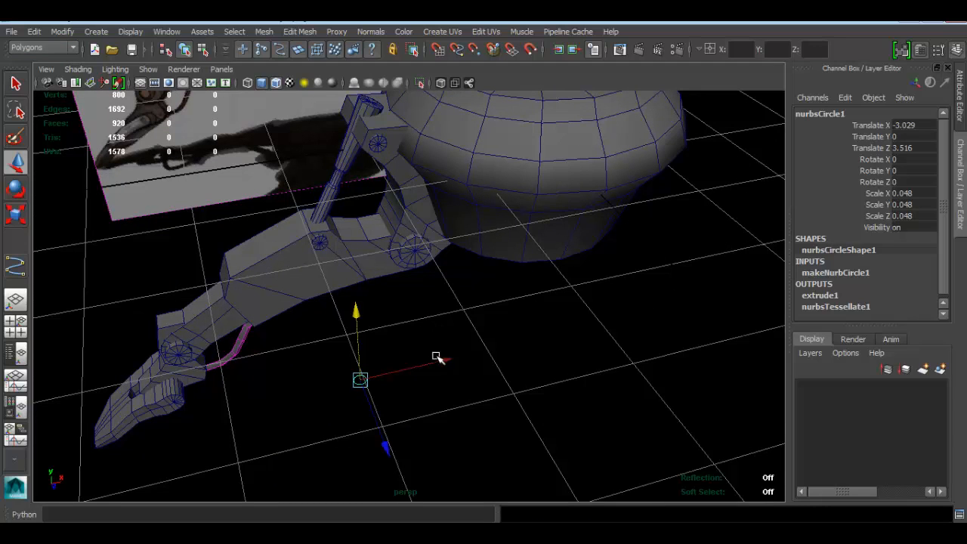
Duplicate the profile circle and move the copy to about X -1.991 and Y 3.262, clear of the leg.
key("ctrl+d")
left_click_drag(436, 356, 578, 337)
left_click_drag(492, 287, 494, 109)
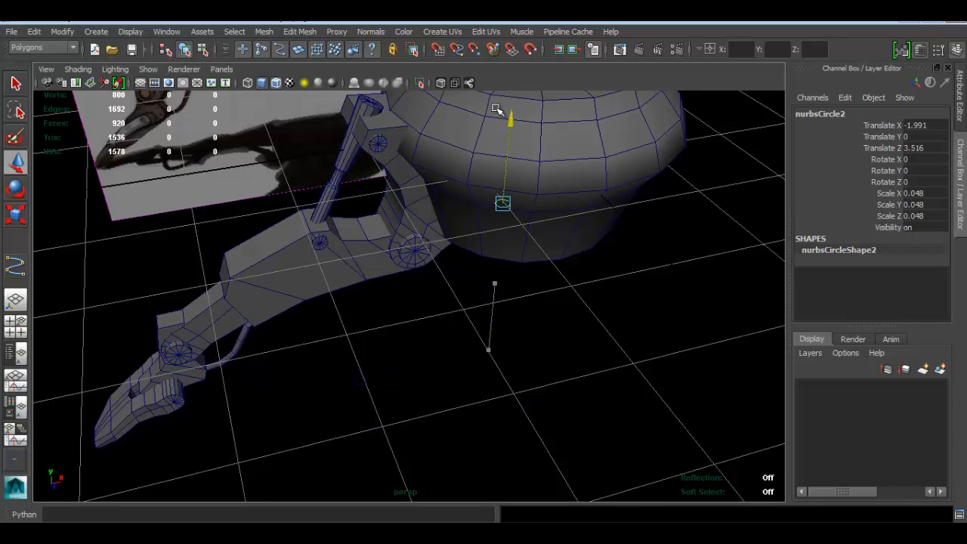
middle_click_drag(520, 198, 438, 344, "alt")
scroll(425, 331, "down", 3)
left_click_drag(400, 301, 400, 171)
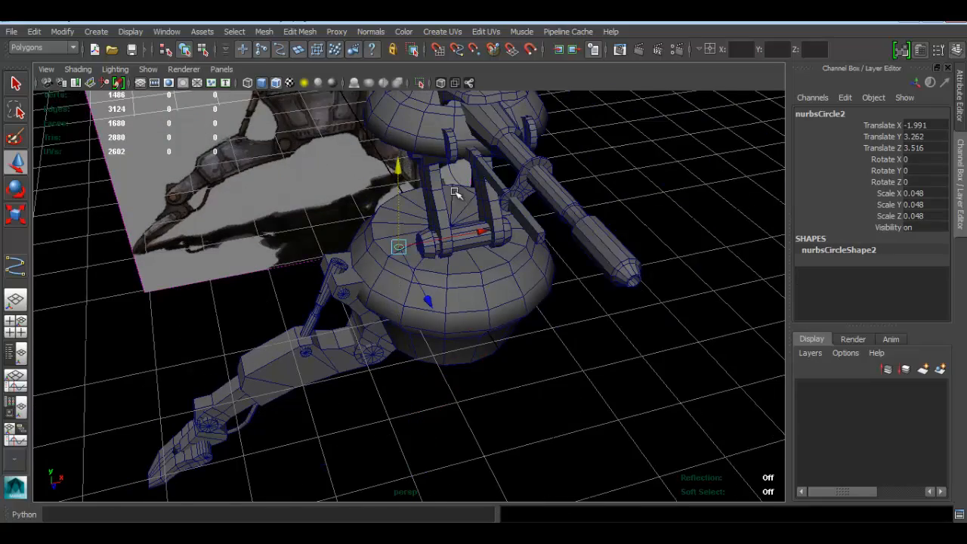
Scale the duplicated profile circle uniformly to about 0.139.
middle_click_drag(455, 192, 393, 294, "alt")
scroll(393, 294, "up", 3)
key("r")
left_click_drag(321, 339, 405, 317)
Switch to the Surfaces menu set, add the hose path curve to the circle selection, and extrude the circle along the curve.
left_click_drag(528, 295, 431, 291, "alt")
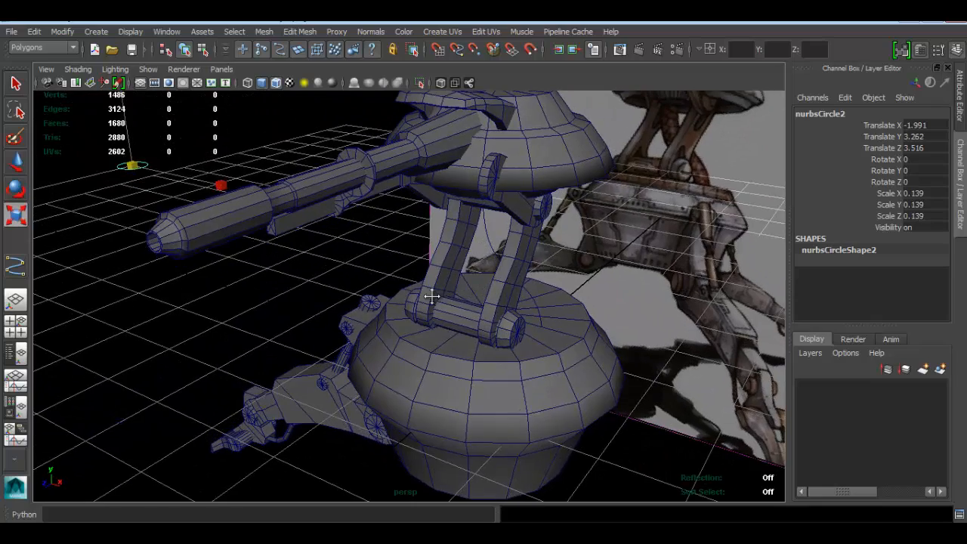
scroll(414, 289, "up", 2)
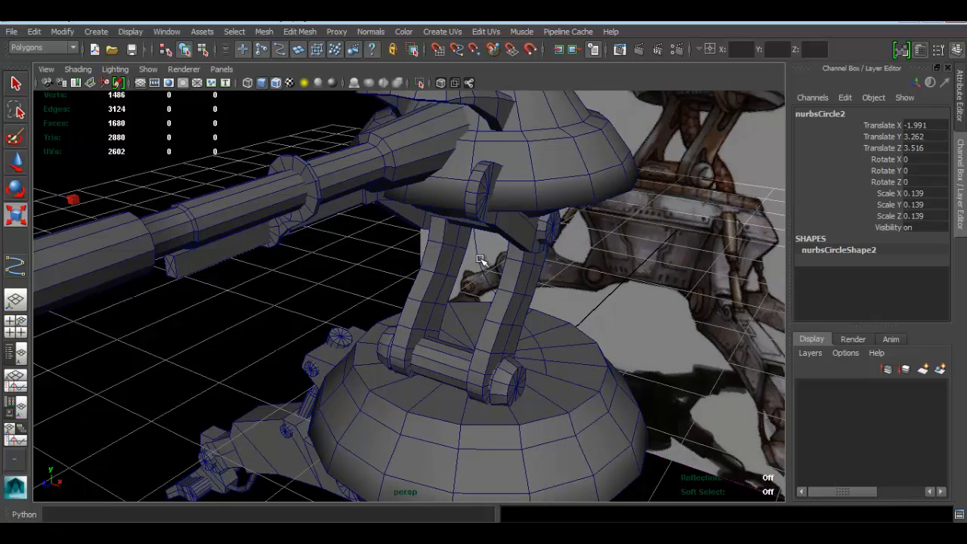
scroll(472, 260, "down", 3)
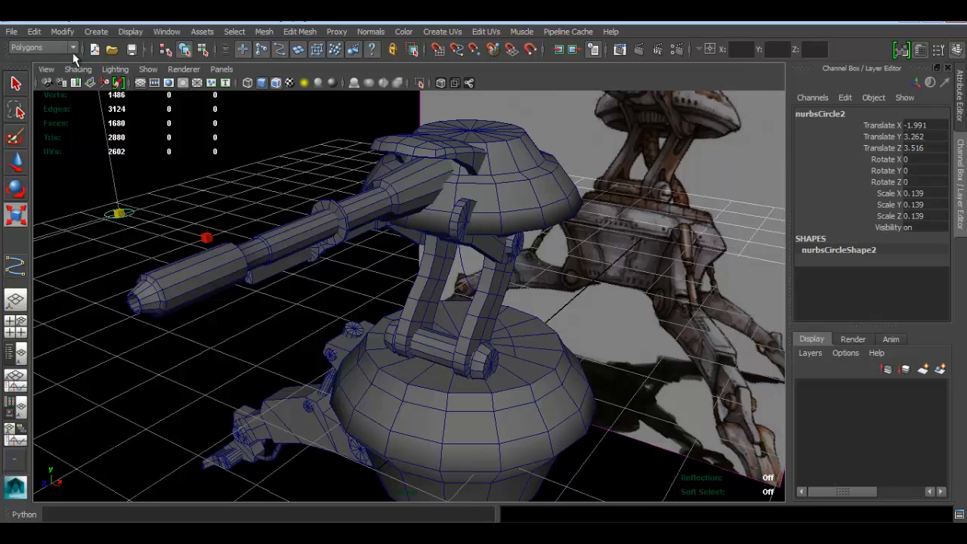
left_click(58, 47)
left_click(37, 77)
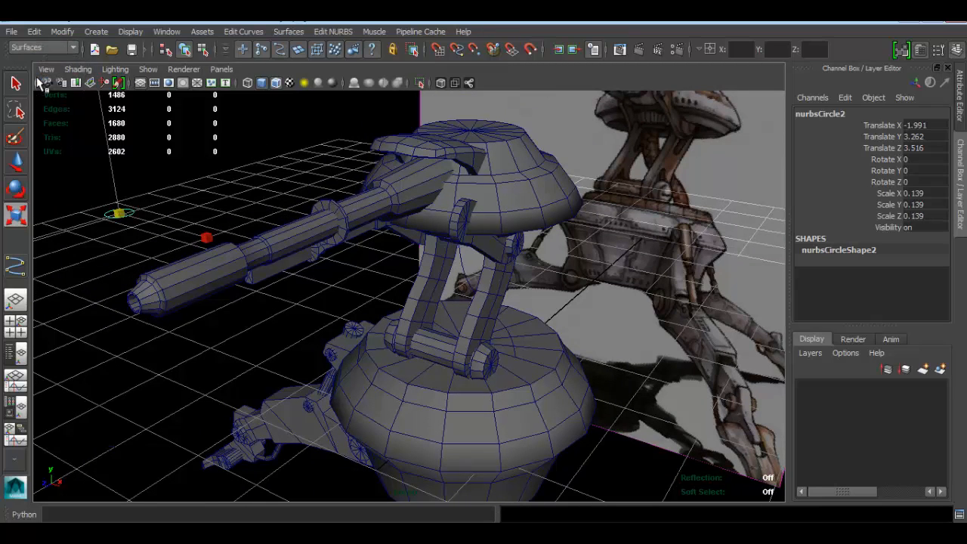
scroll(219, 235, "up", 1)
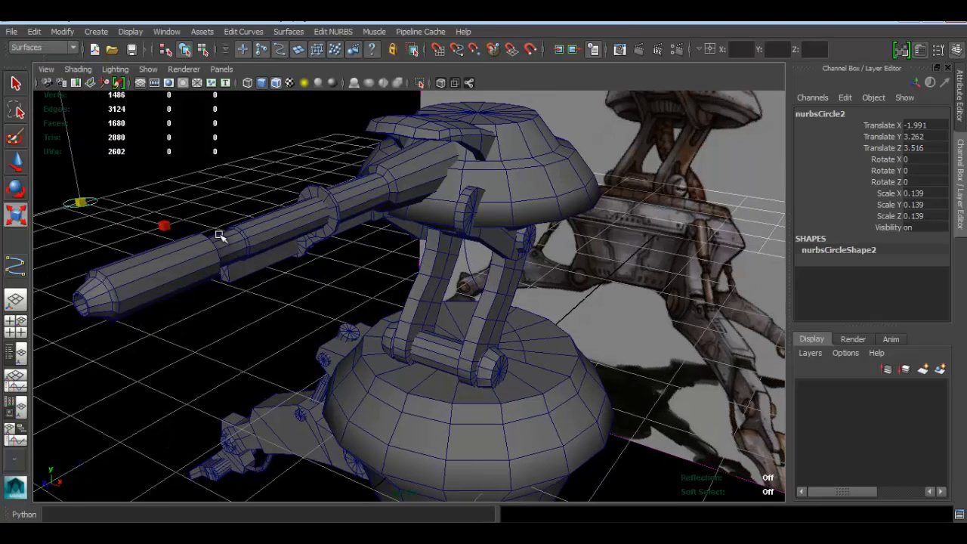
left_click(468, 272)
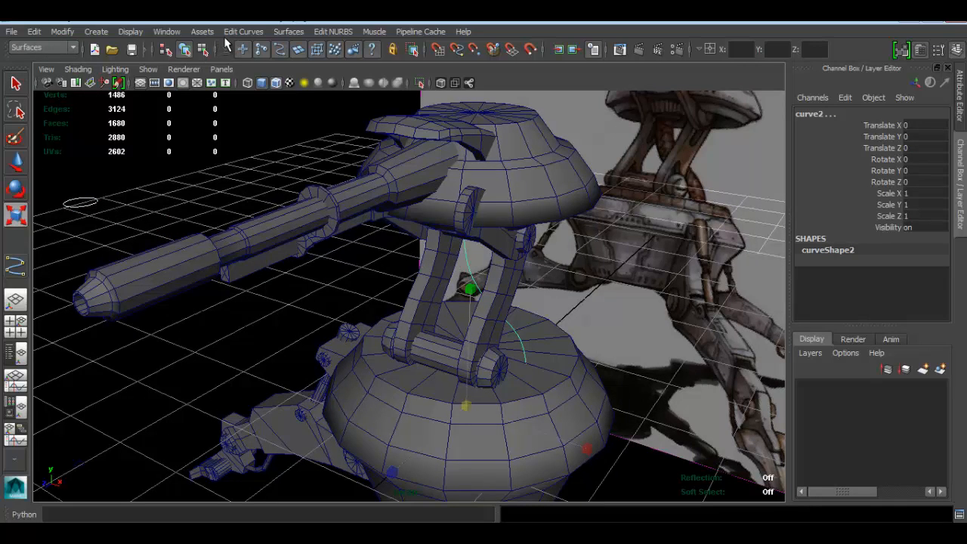
left_click(287, 31)
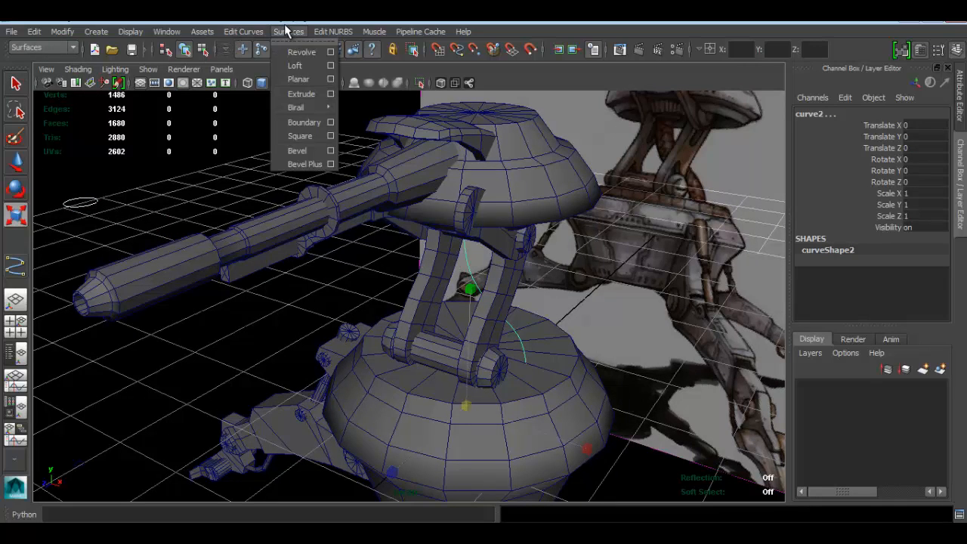
left_click(311, 93)
Try a U Number of 6 in the extruded hose's tessellation settings, settle on 7, and deselect the hose.
left_click_drag(396, 228, 446, 217, "alt")
scroll(919, 262, "down", 1)
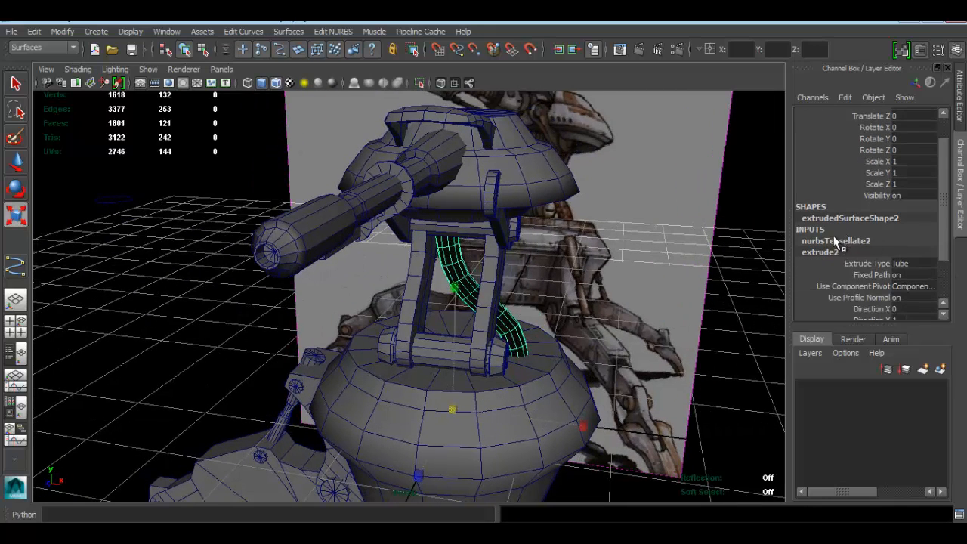
left_click(835, 237)
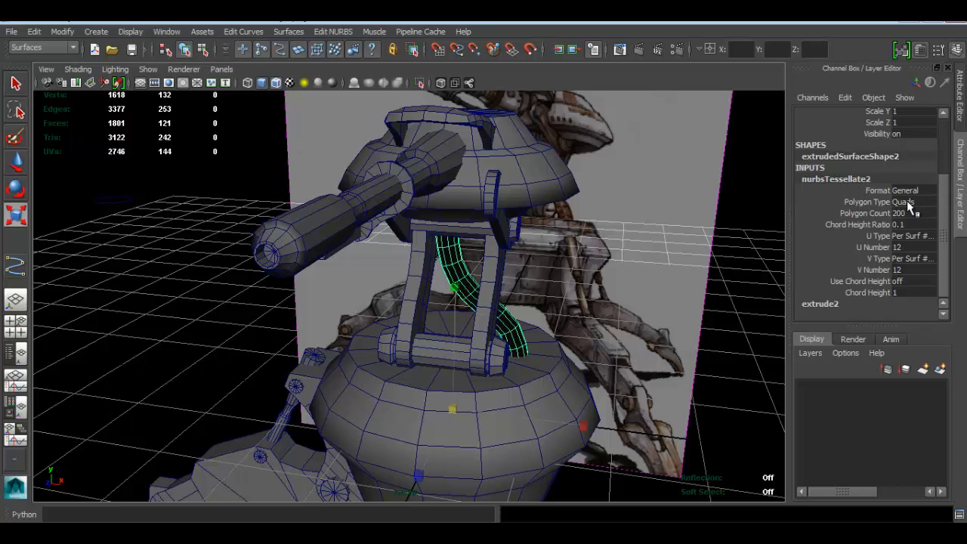
double_click(903, 249)
key("Return")
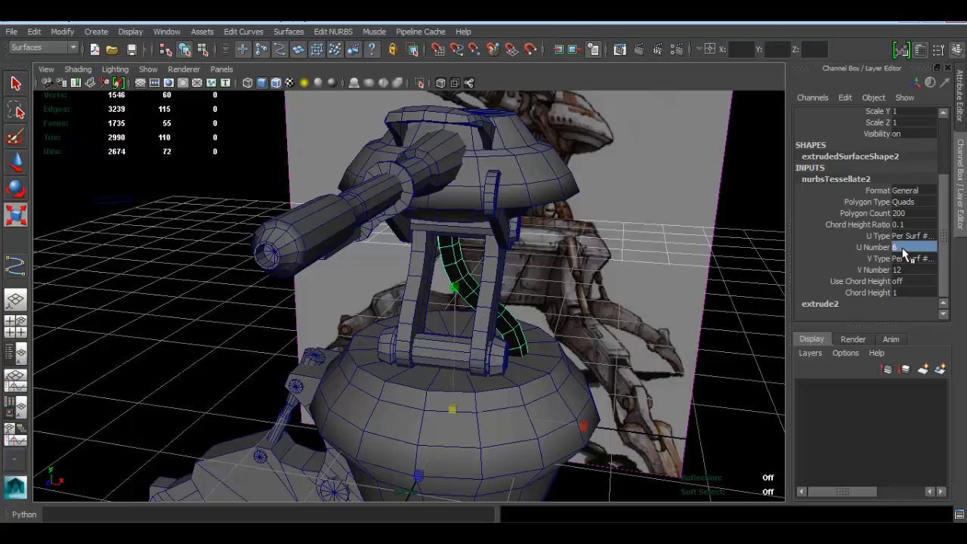
left_click_drag(496, 273, 560, 278, "alt")
double_click(917, 249)
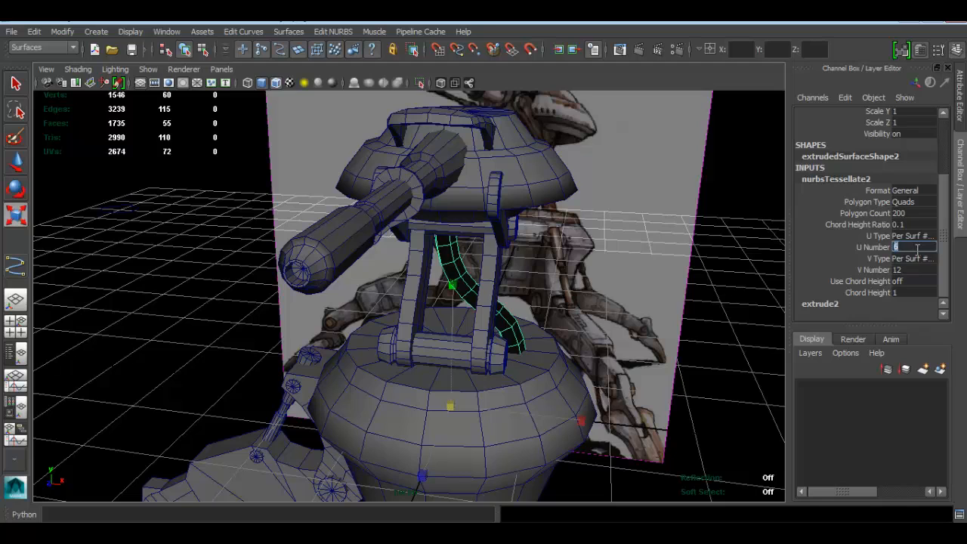
type("7")
key("Return")
mouse_move(398, 259)
left_mouse_down("alt")
mouse_move(438, 257)
mouse_move(391, 255)
left_mouse_up("alt")
left_click(199, 378)
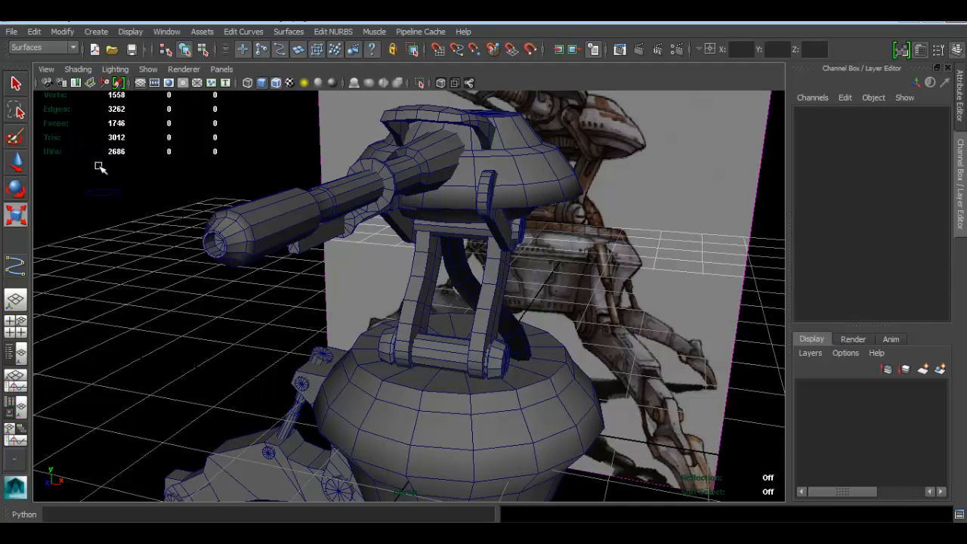
Reselect the duplicated profile circle and scale it to 0.2 to match the hose thickness in the front view reference.
left_click_drag(98, 166, 164, 248)
key("space")
key("space")
scroll(348, 337, "up", 8)
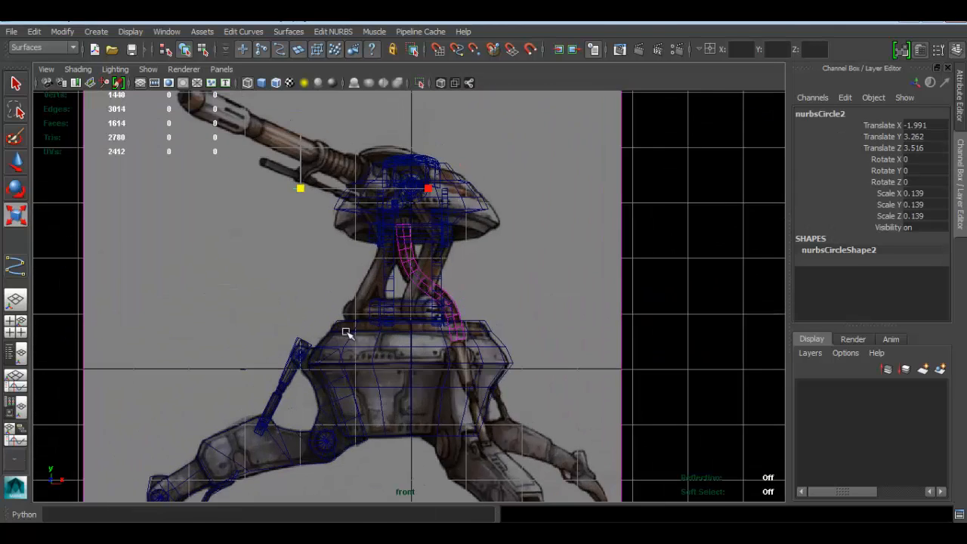
left_click_drag(212, 219, 222, 218)
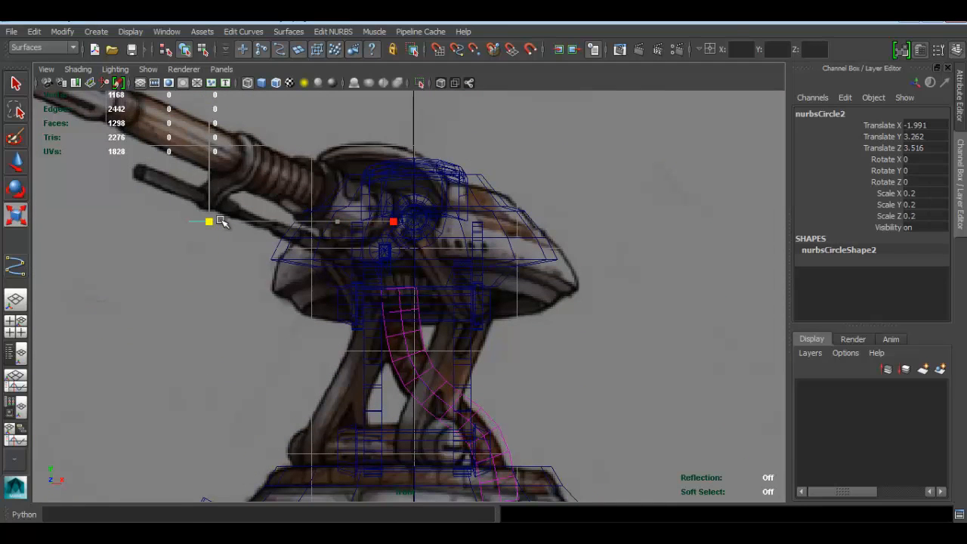
Examine the thickened hose between the neck arms from the front and rear in perspective, and select its path curve.
key("space")
key("space")
left_click_drag(506, 253, 434, 236, "alt")
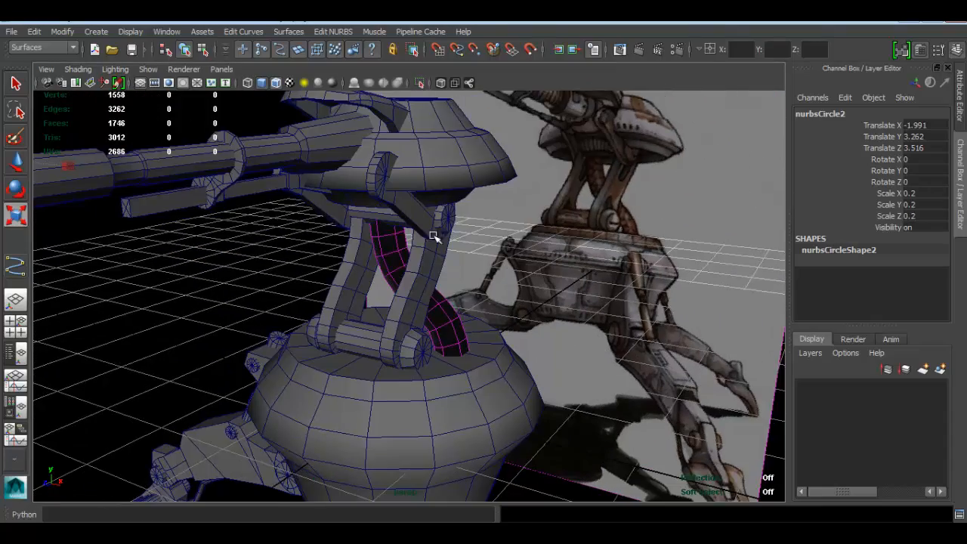
left_click_drag(446, 276, 184, 289, "alt")
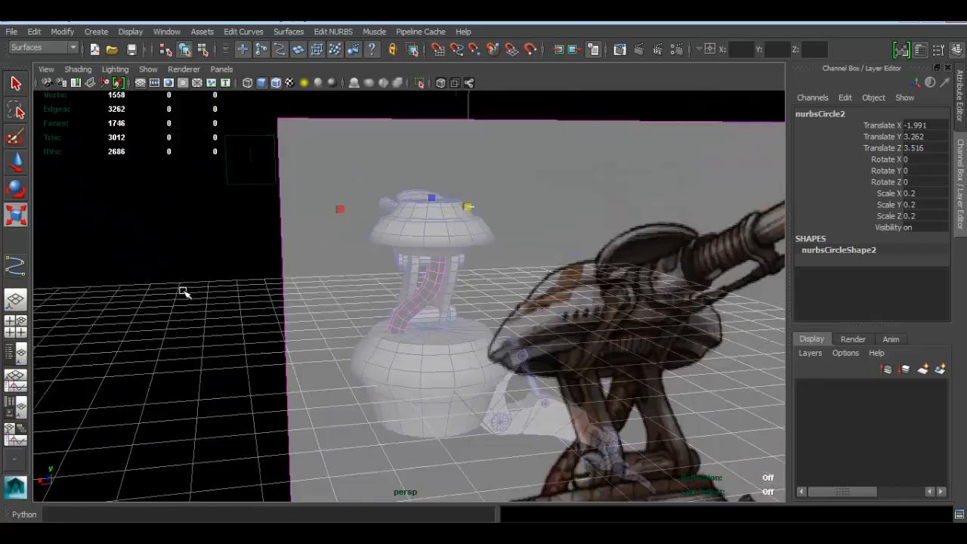
right_click_drag(184, 289, 444, 294, "alt")
left_click_drag(443, 294, 474, 309, "alt")
left_click(463, 254)
left_click(469, 224)
left_click(463, 215)
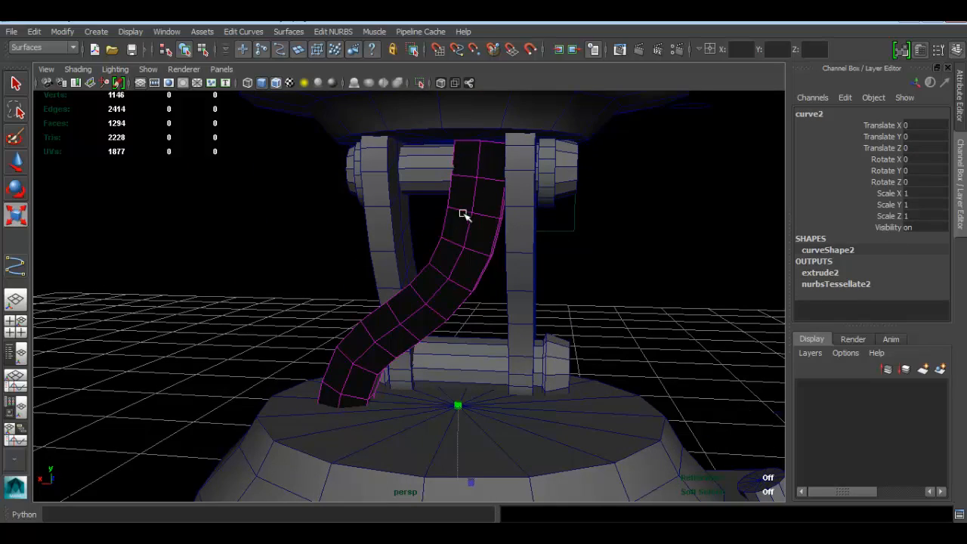
left_click_drag(400, 292, 497, 307, "alt")
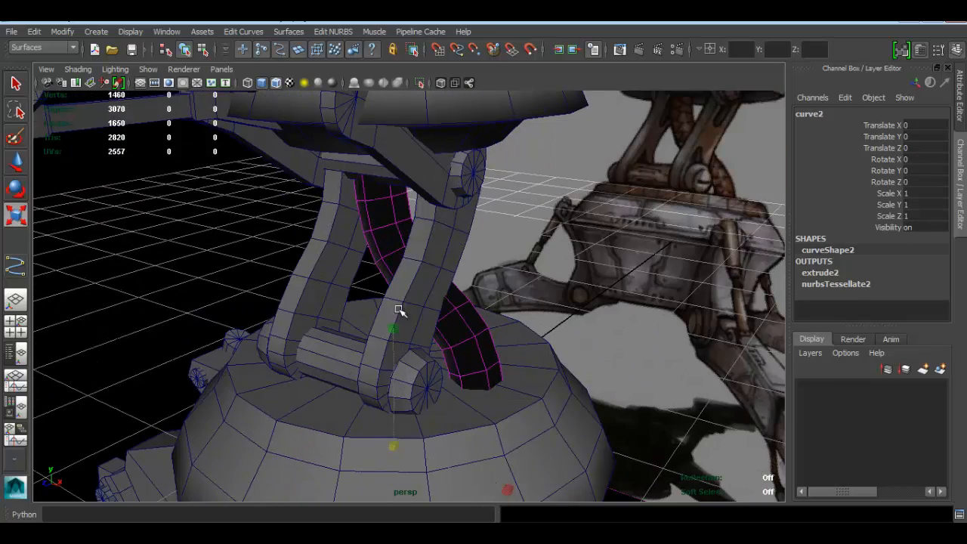
left_click_drag(408, 253, 414, 351, "alt")
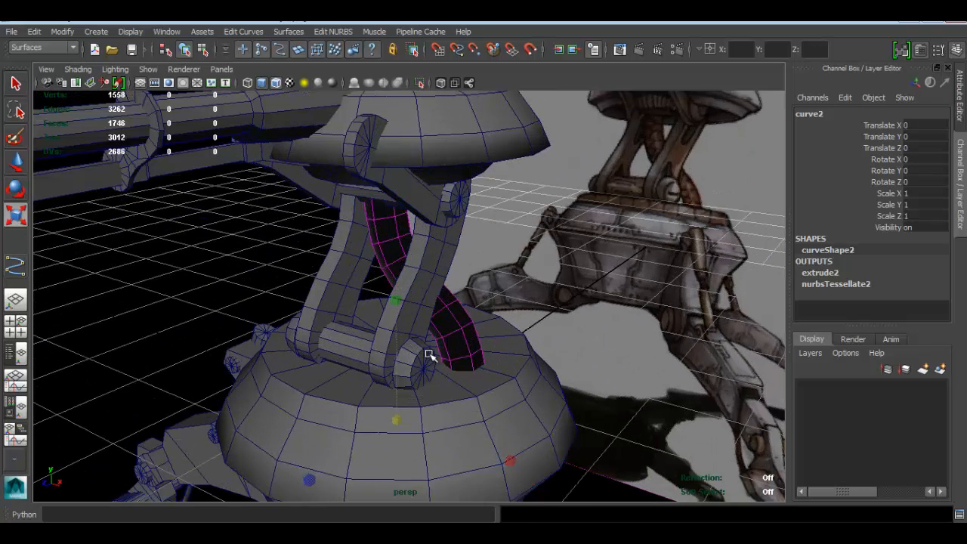
Deselect the path curve, select the extruded hose, switch to the Polygons menu set, and reverse the hose's normals.
key("e")
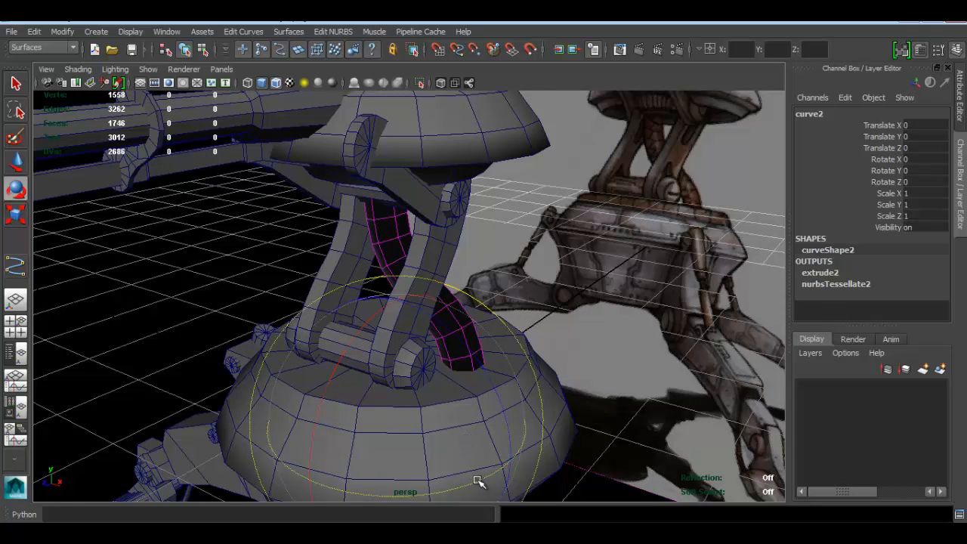
left_click_drag(497, 406, 479, 464, "alt")
left_click_drag(452, 323, 225, 350)
left_click(364, 294)
left_click_drag(479, 272, 665, 270, "alt")
scroll(413, 268, "up", 4)
left_click(372, 224)
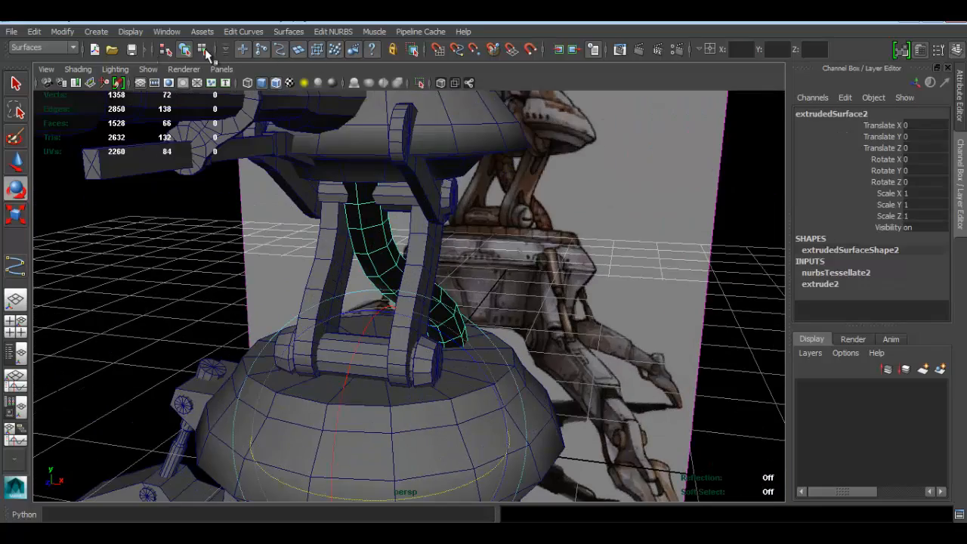
left_click(33, 47)
left_click(30, 59)
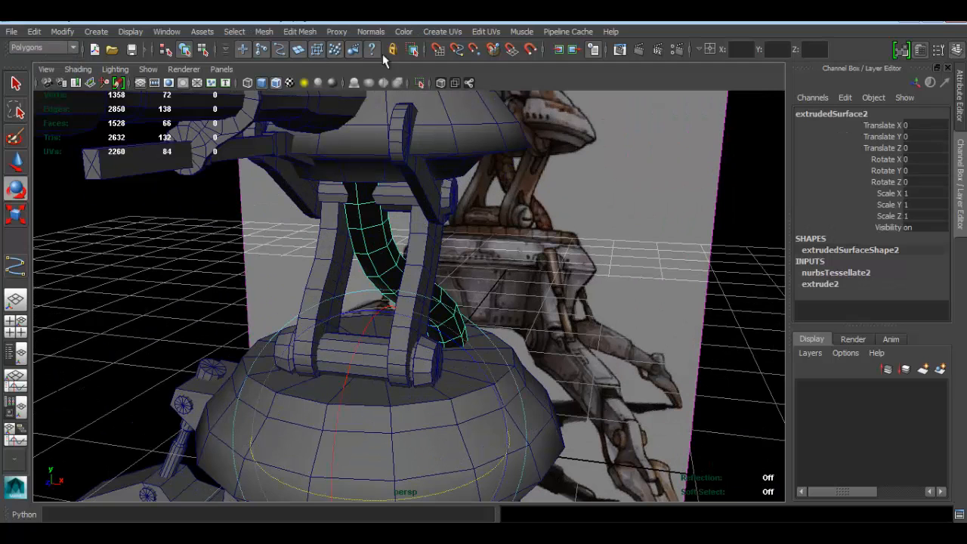
left_click(371, 31)
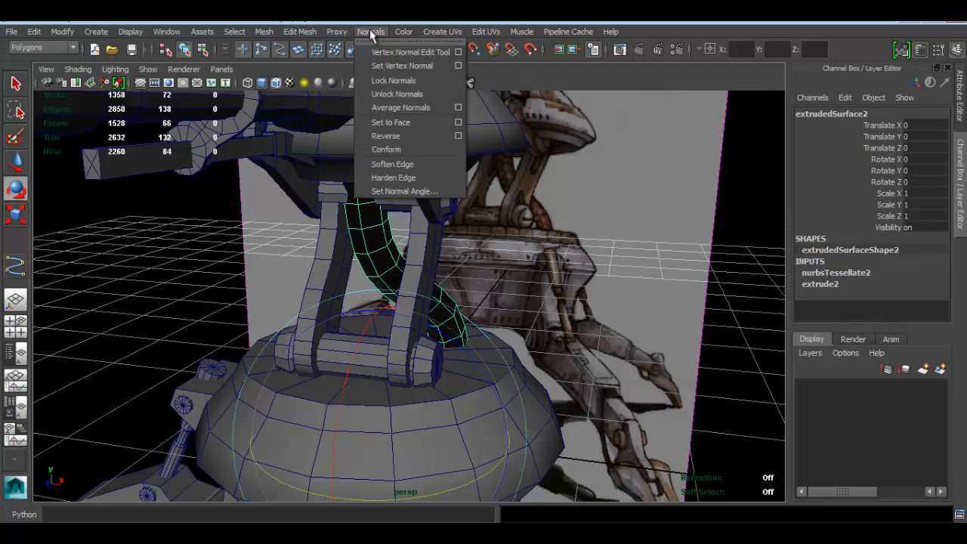
left_click(402, 132)
left_click(399, 214)
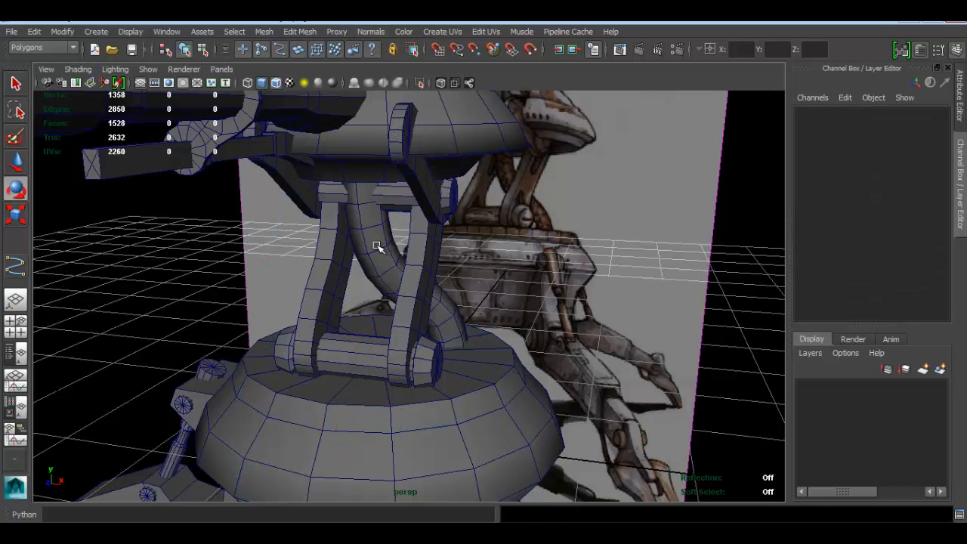
Select the main gun barrel cylinder and isolate it in the perspective view, seen from the side.
scroll(377, 246, "down", 5)
left_click_drag(397, 218, 365, 246, "alt")
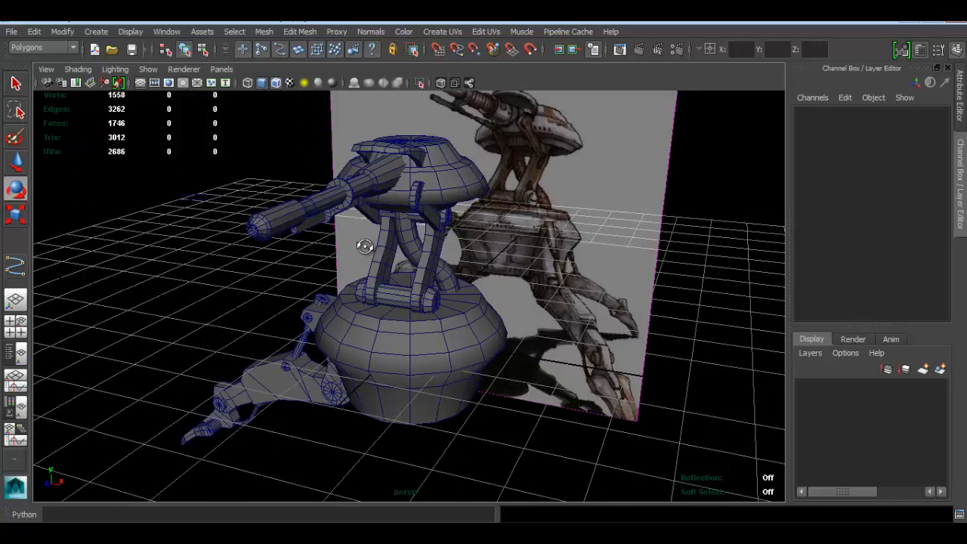
middle_click_drag(423, 186, 433, 287, "alt")
left_click_drag(390, 262, 382, 247, "alt")
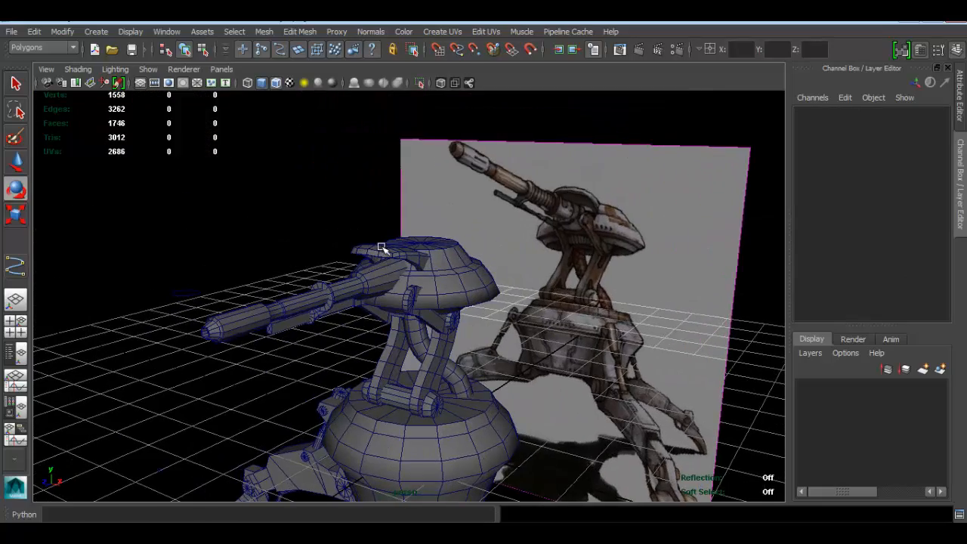
scroll(347, 249, "up", 5)
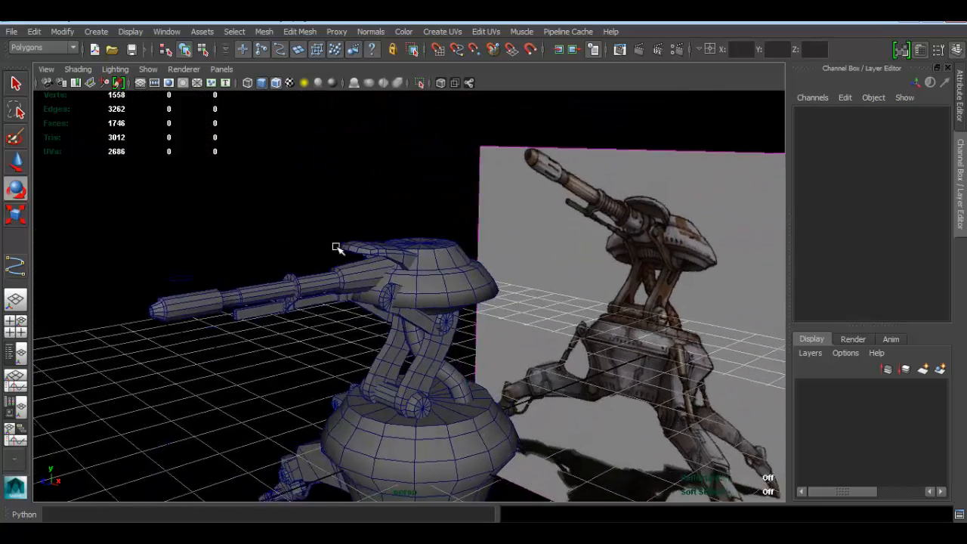
scroll(354, 246, "up", 2)
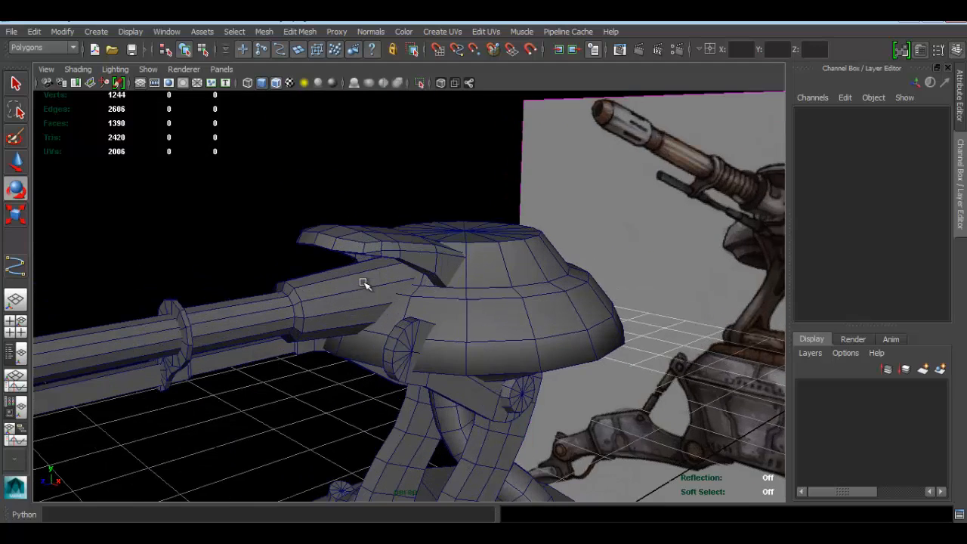
left_click_drag(362, 280, 280, 291, "alt")
left_click(277, 286)
right_click_drag(277, 286, 481, 282, "alt")
key("q")
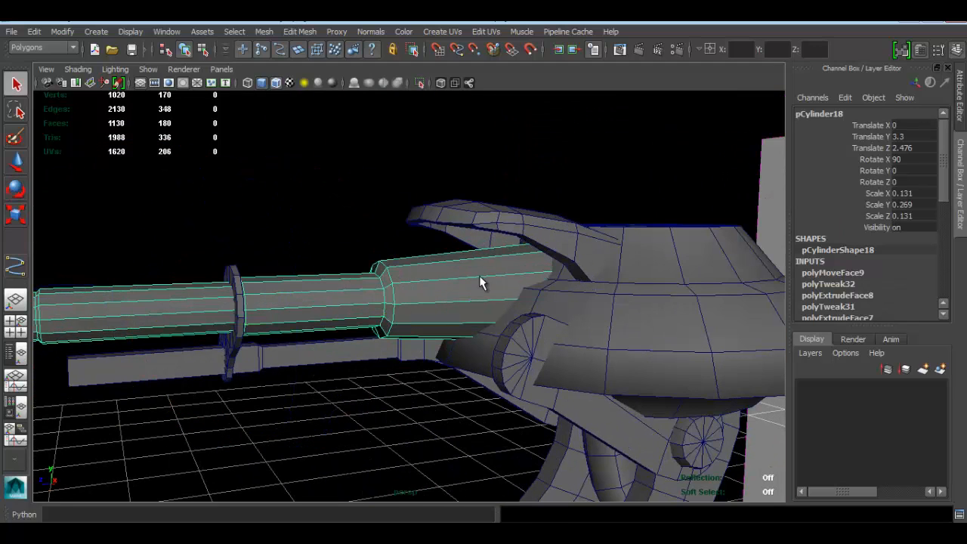
left_click(422, 82)
left_click_drag(518, 258, 491, 254, "alt")
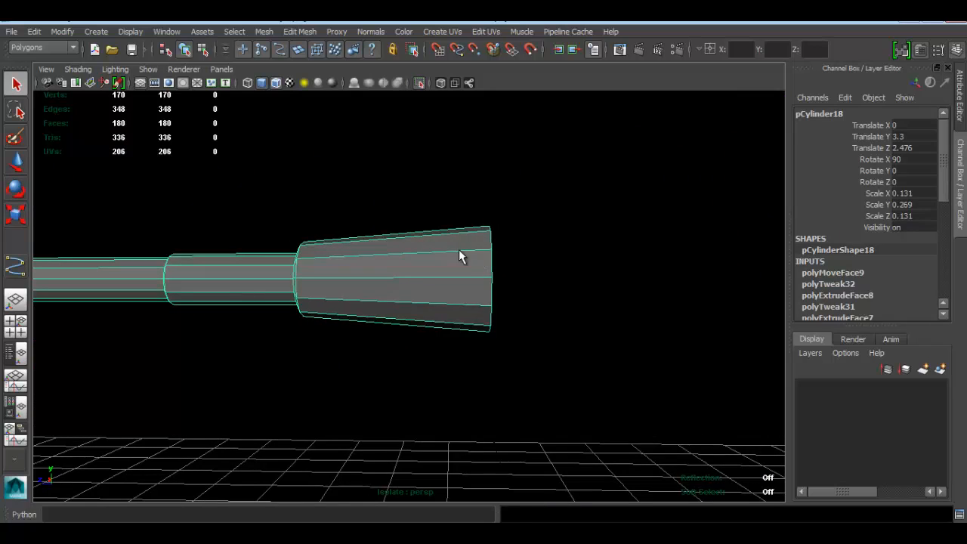
Scale down the barrel's rear end vertices so the flared rear section becomes straight with an even thickness.
right_click_drag(459, 227, 395, 212)
left_click_drag(417, 154, 548, 386)
key("r")
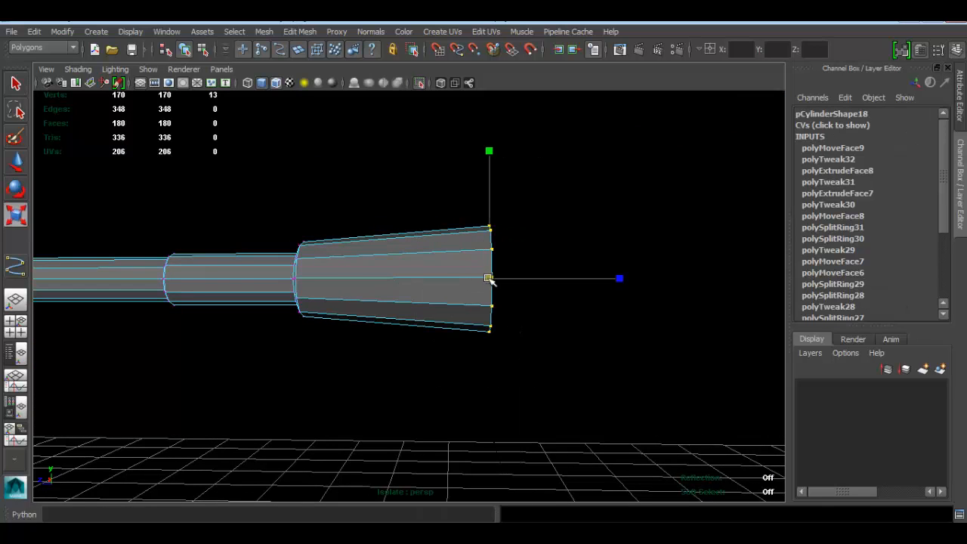
left_click_drag(491, 277, 470, 276)
key("w")
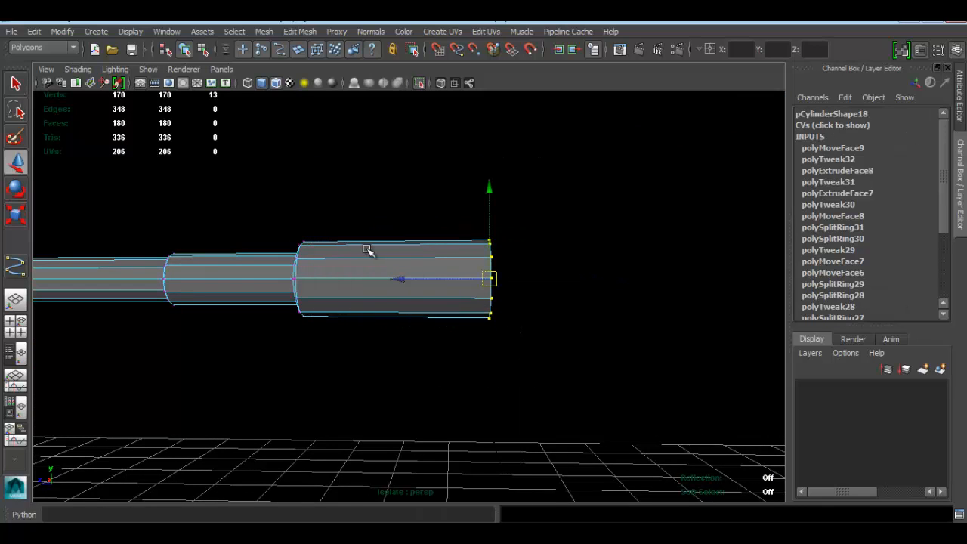
Return the barrel to object mode, deselect it, and end the isolation to show the whole turret again.
right_click_drag(367, 249, 426, 201)
left_click(425, 199)
left_click_drag(426, 198, 450, 215, "alt")
left_click(420, 82)
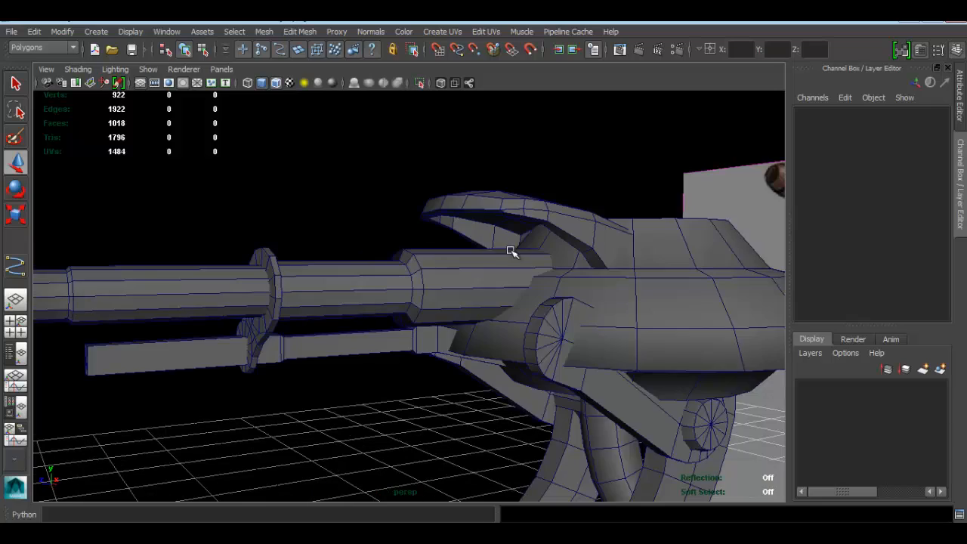
left_click_drag(509, 250, 559, 272, "alt")
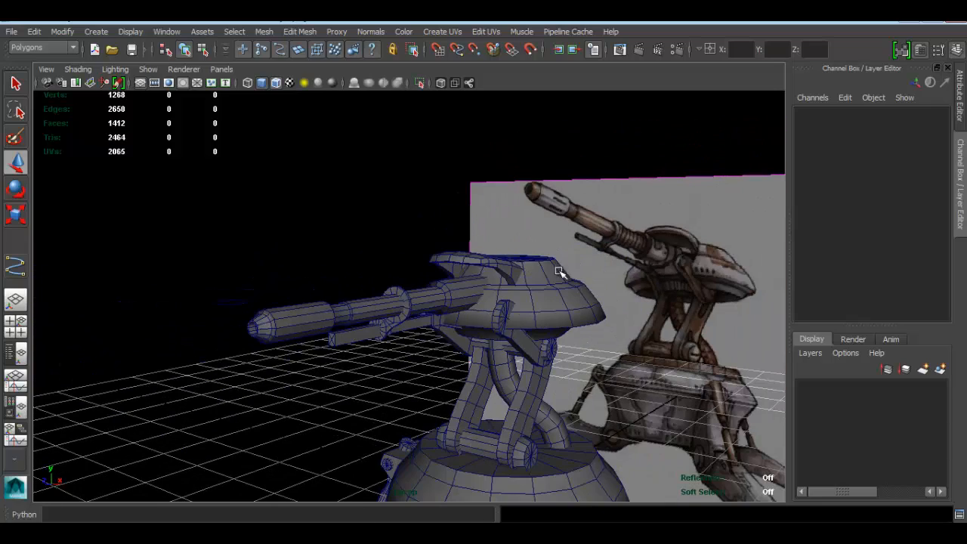
Lower the curved hood above the gun barrel to a Translate Y of 3.695 and deselect it.
middle_click_drag(339, 274, 308, 289, "alt")
right_click_drag(309, 289, 421, 254, "alt")
mouse_move(442, 259)
left_mouse_down("alt")
mouse_move(405, 263)
mouse_move(408, 277)
mouse_move(453, 259)
left_mouse_up("alt")
left_click(431, 274)
left_click_drag(431, 220, 426, 222)
right_click_drag(388, 337, 393, 294, "alt")
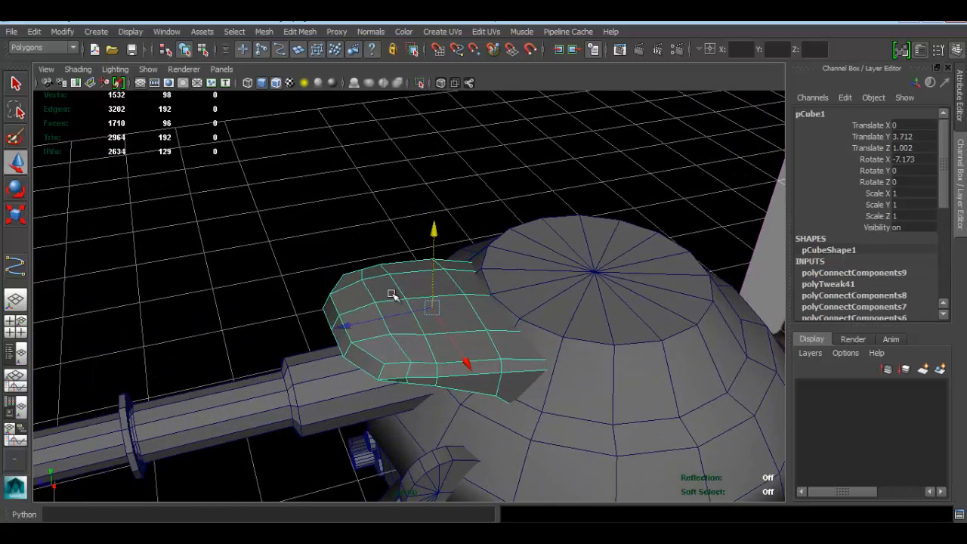
middle_click_drag(433, 290, 421, 240, "alt")
scroll(422, 240, "up", 1)
left_click_drag(307, 252, 403, 249, "alt")
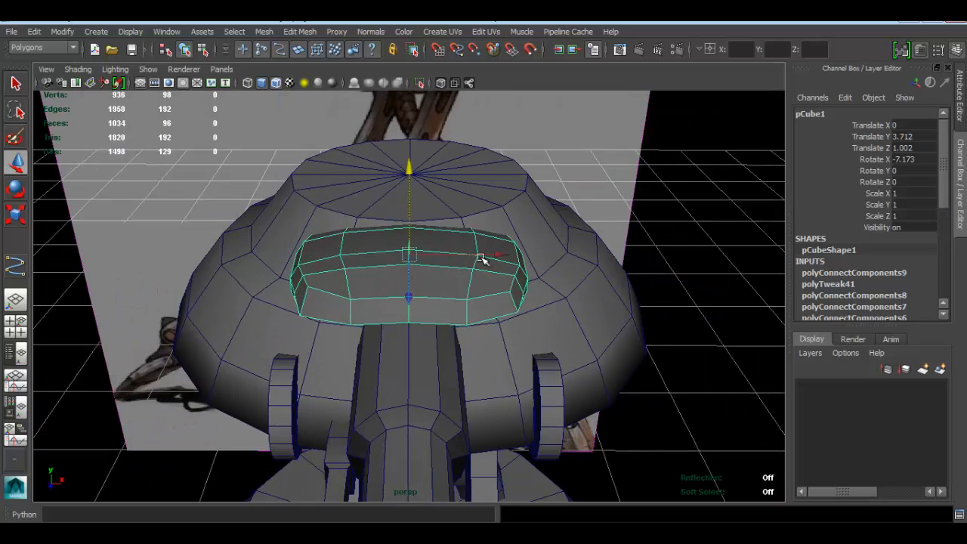
left_click_drag(482, 259, 586, 256, "alt")
left_click_drag(528, 276, 346, 269, "alt")
left_click_drag(417, 174, 417, 179)
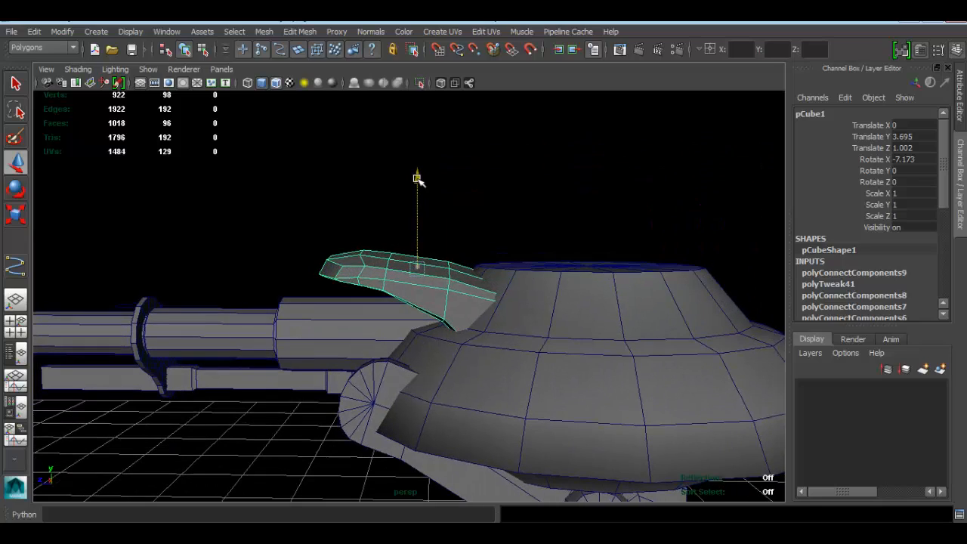
left_click(375, 244)
Duplicate the upper neck joint cylinder and move the copy to the front arm pivot at Translate Y 3.01, Z 1.196.
left_click_drag(375, 244, 483, 262, "alt")
left_click_drag(415, 231, 408, 198, "alt")
left_click_drag(348, 255, 410, 270, "alt")
scroll(409, 269, "up", 3)
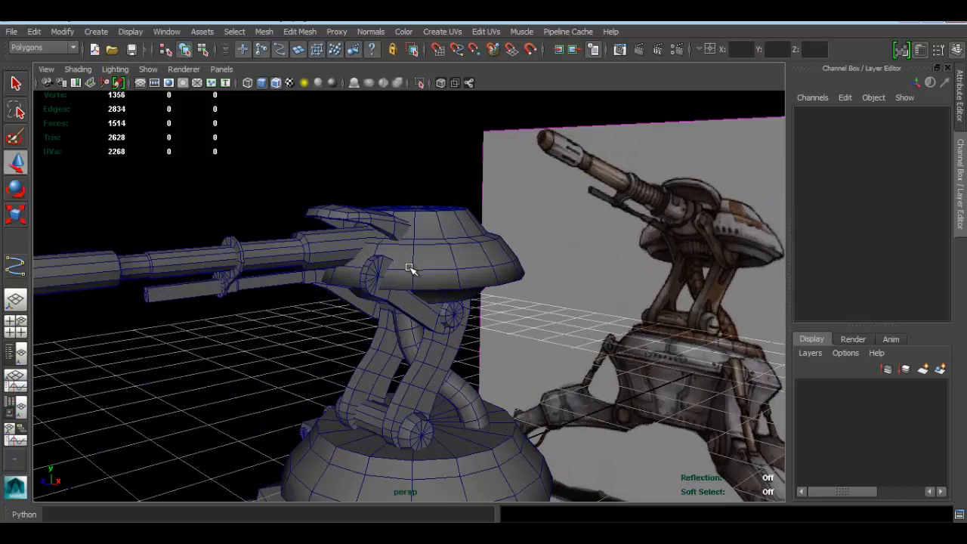
left_click(457, 316)
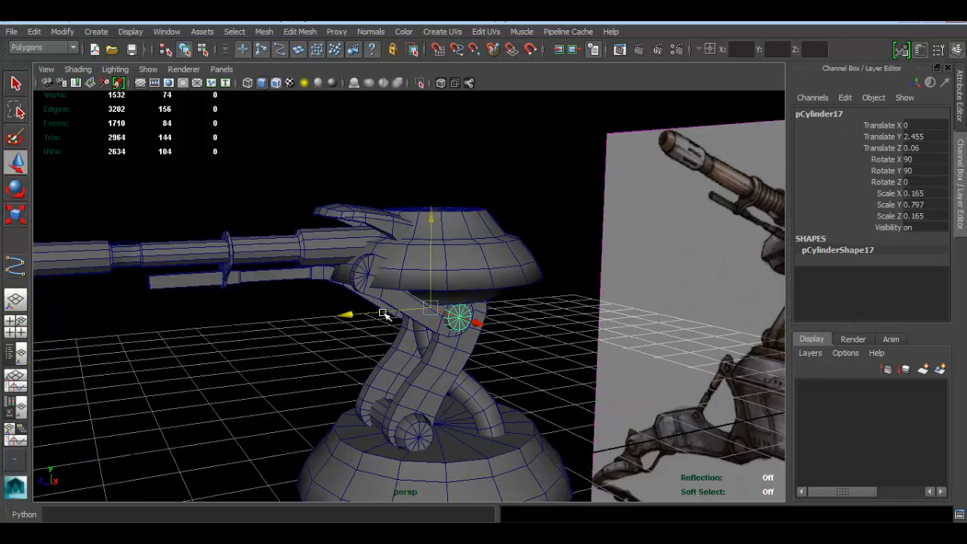
key("ctrl+d")
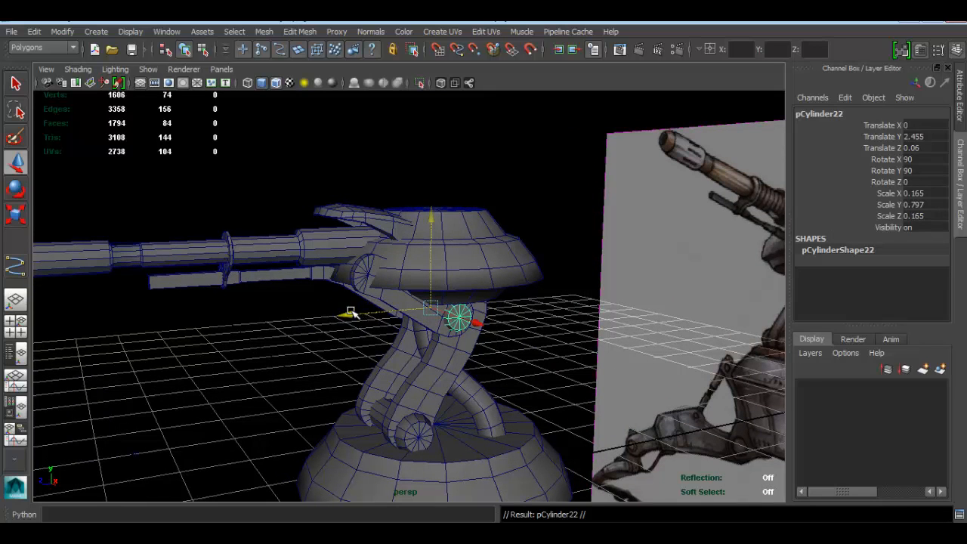
left_click_drag(351, 312, 259, 308)
left_click_drag(347, 234, 342, 179)
key("f")
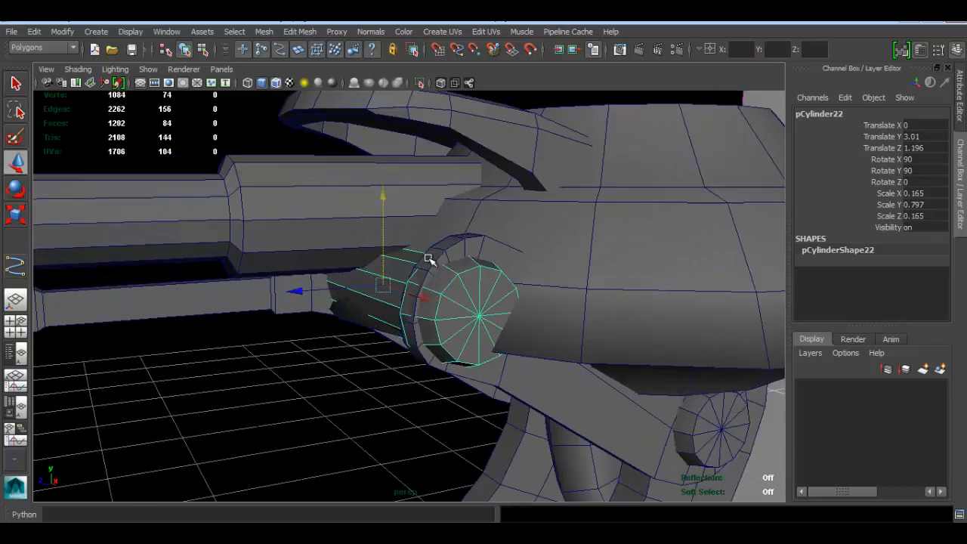
Scale the duplicated pivot cylinder down to 0.11, 0.533 and 0.11 so it fits inside the round arm ends.
key("r")
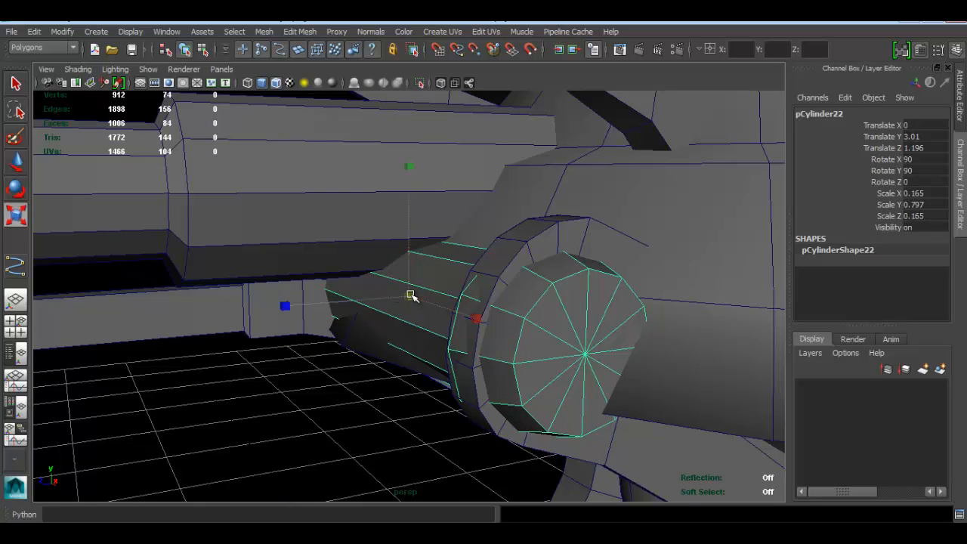
mouse_move(409, 297)
left_mouse_down()
mouse_move(400, 302)
mouse_move(408, 306)
left_mouse_up()
left_click_drag(480, 318, 487, 322)
right_click_drag(483, 313, 366, 268, "alt")
left_click_drag(432, 249, 336, 236, "alt")
left_click_drag(406, 288, 531, 315, "alt")
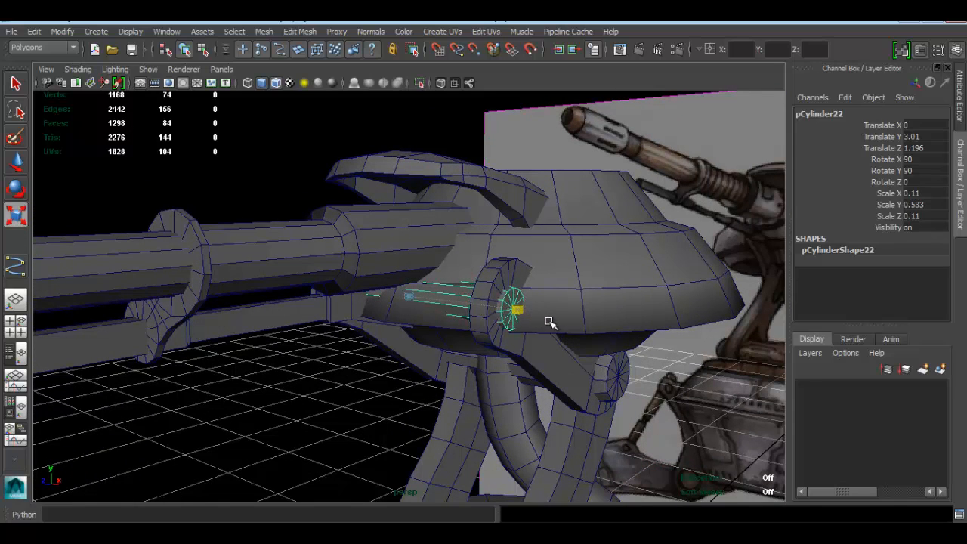
left_click_drag(551, 324, 406, 299, "alt")
Center the pivot cylinder in the round arm ends at Translate Y 3.069, Z 1.232, and deselect it.
key("w")
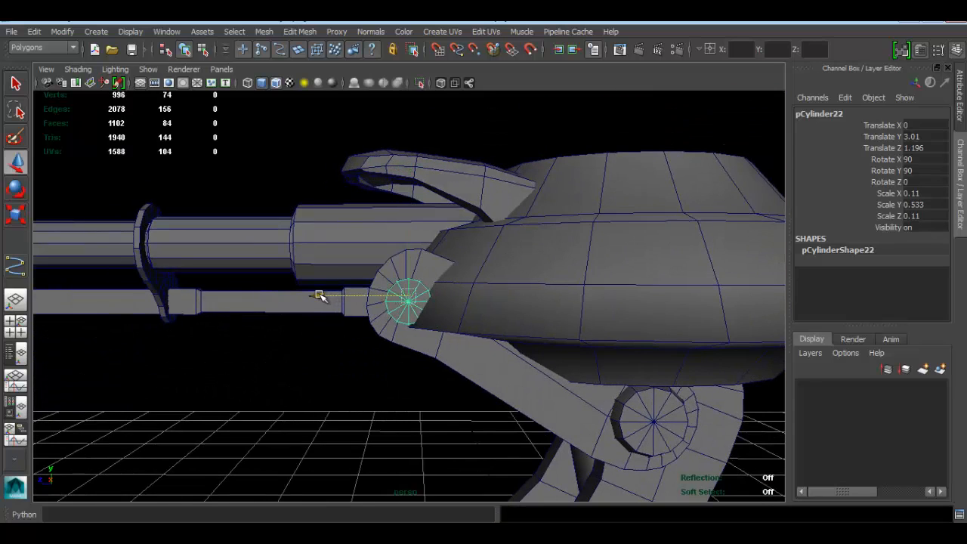
left_click_drag(319, 295, 311, 296)
left_click_drag(403, 204, 401, 194)
left_click_drag(393, 344, 425, 358, "alt")
left_click(308, 378)
left_click_drag(438, 323, 503, 344, "alt")
right_click_drag(461, 295, 482, 295, "alt")
left_click_drag(482, 295, 453, 282, "alt")
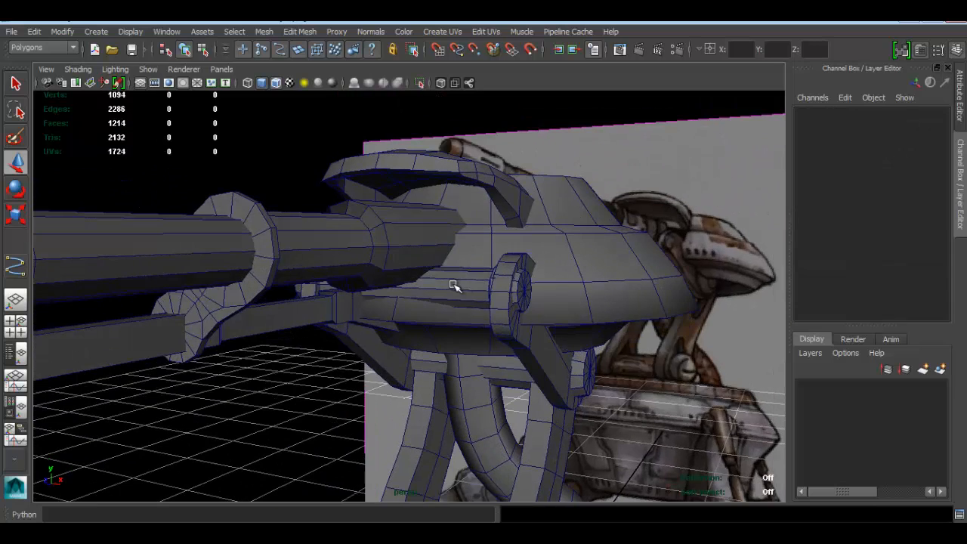
Isolate the pivot cylinder, select the faces of its middle shaft, restore the full view, and delete those faces.
left_click(453, 282)
left_click(419, 81)
left_click_drag(439, 231, 492, 237, "alt")
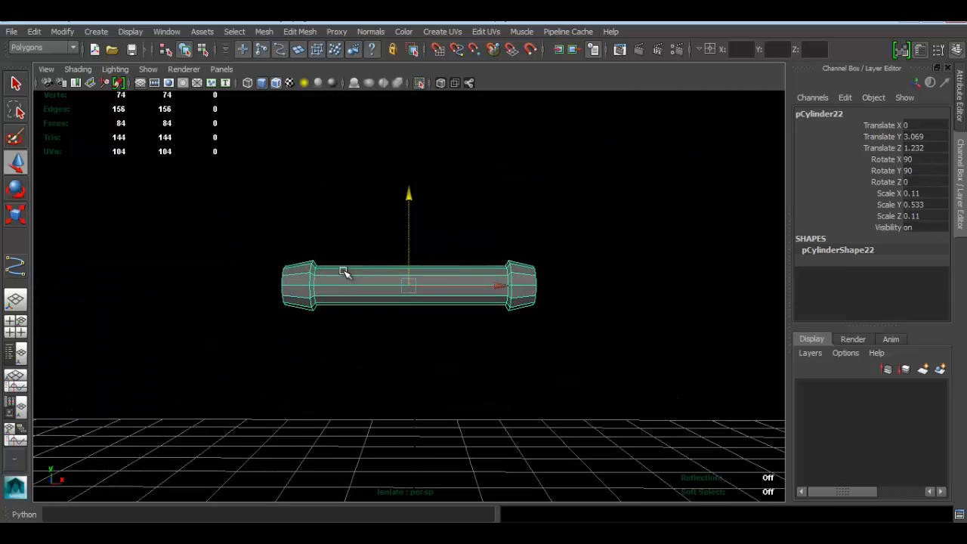
right_click_drag(343, 230, 344, 269)
left_click_drag(334, 216, 487, 358)
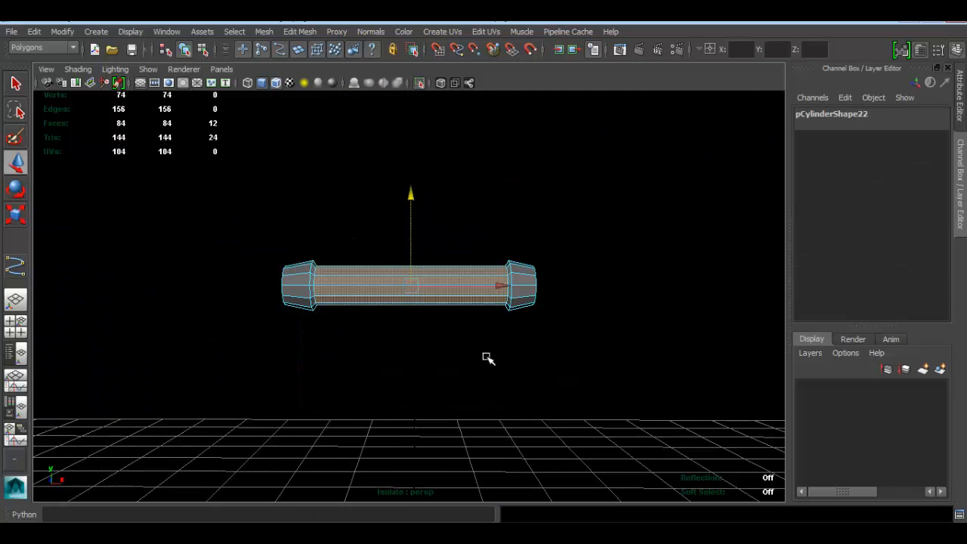
left_click(420, 83)
left_click_drag(529, 246, 488, 264, "alt")
scroll(488, 264, "up", 3)
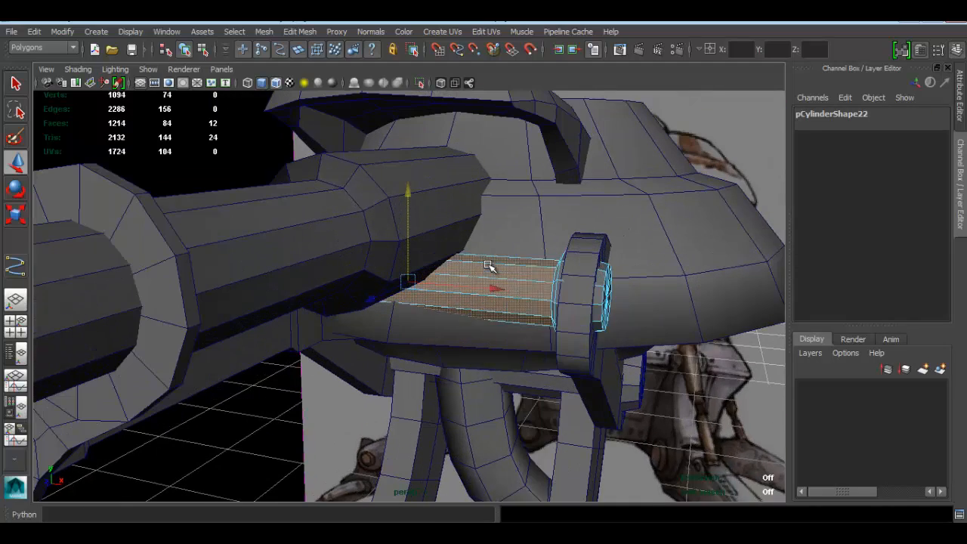
key("Delete")
Select the inner rim vertices of the pivot cap on the positive X side, move them outward along X, and deselect.
left_click_drag(593, 289, 576, 276, "alt")
right_click_drag(574, 229, 574, 265)
double_click(563, 329)
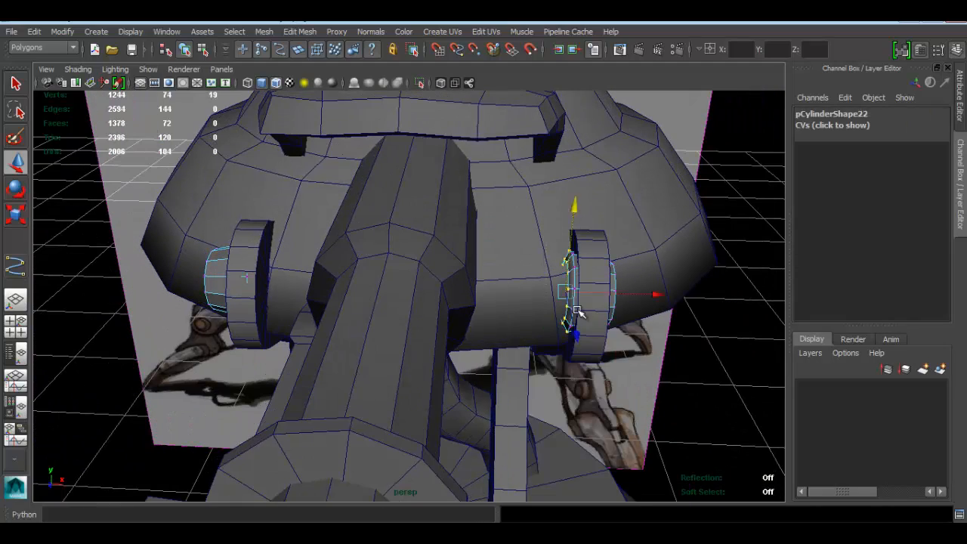
left_click_drag(579, 312, 526, 223, "alt")
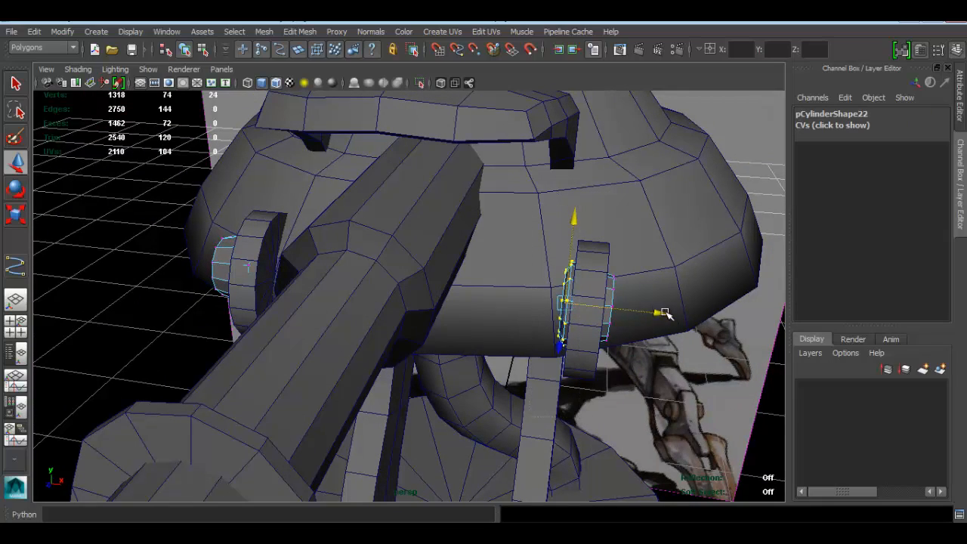
left_click_drag(665, 312, 680, 315)
left_click_drag(626, 306, 518, 307, "alt")
key("r")
left_click(582, 248)
Compare the turret, gun barrel and arm pivots with the reference image from several perspective angles.
left_click_drag(582, 248, 498, 275, "alt")
scroll(507, 284, "down", 5)
middle_click_drag(467, 259, 463, 340, "alt")
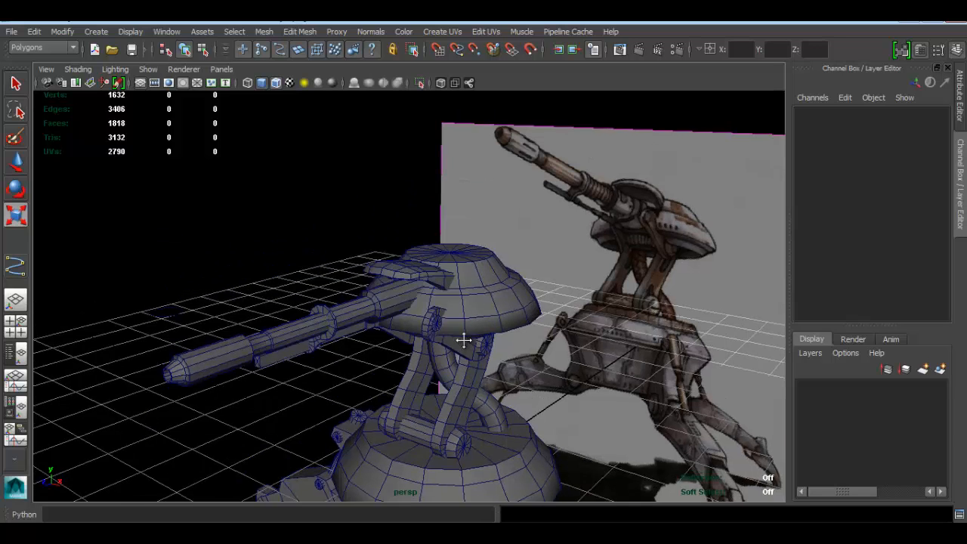
scroll(440, 308, "up", 2)
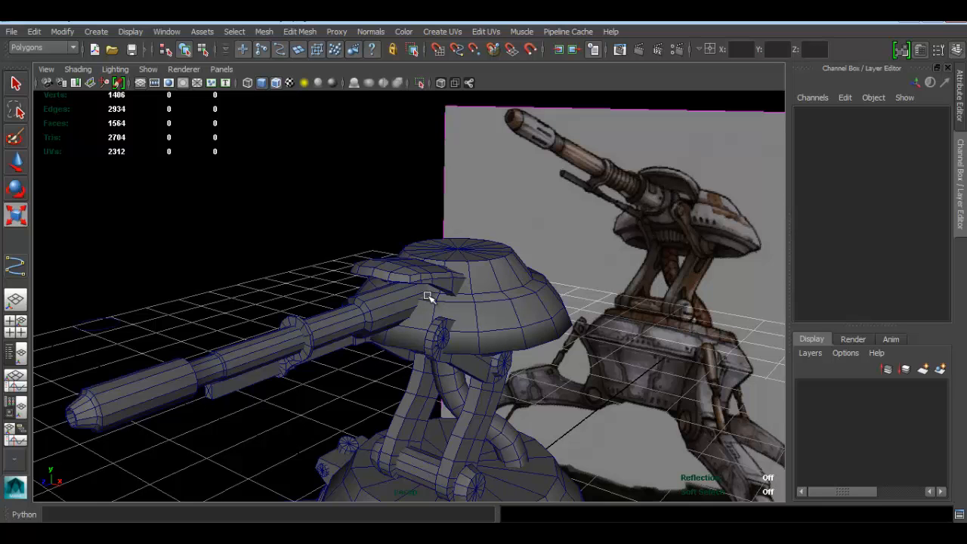
left_click_drag(427, 296, 371, 298, "alt")
right_click_drag(371, 297, 438, 291, "alt")
left_click_drag(438, 292, 359, 292, "alt")
left_click(542, 250)
left_click(373, 178)
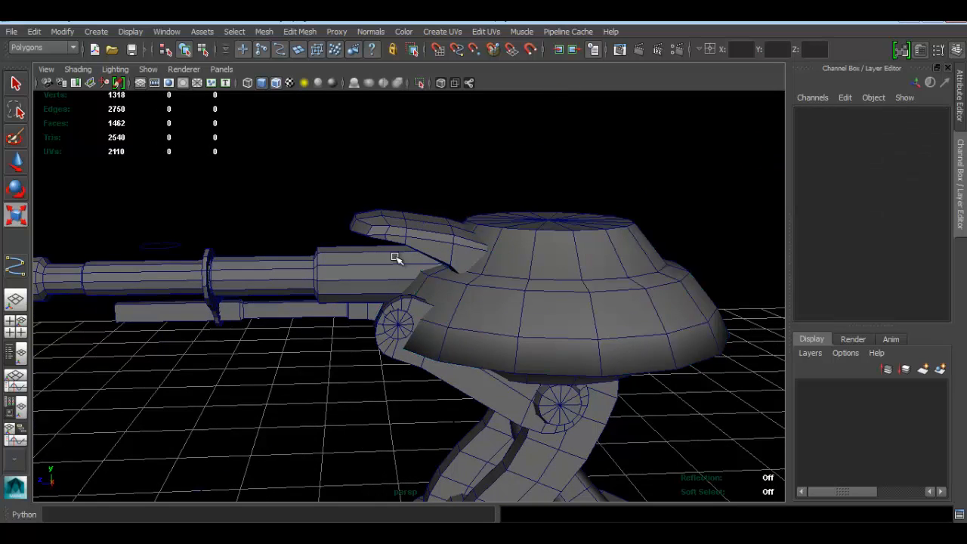
left_click_drag(490, 275, 507, 284, "alt")
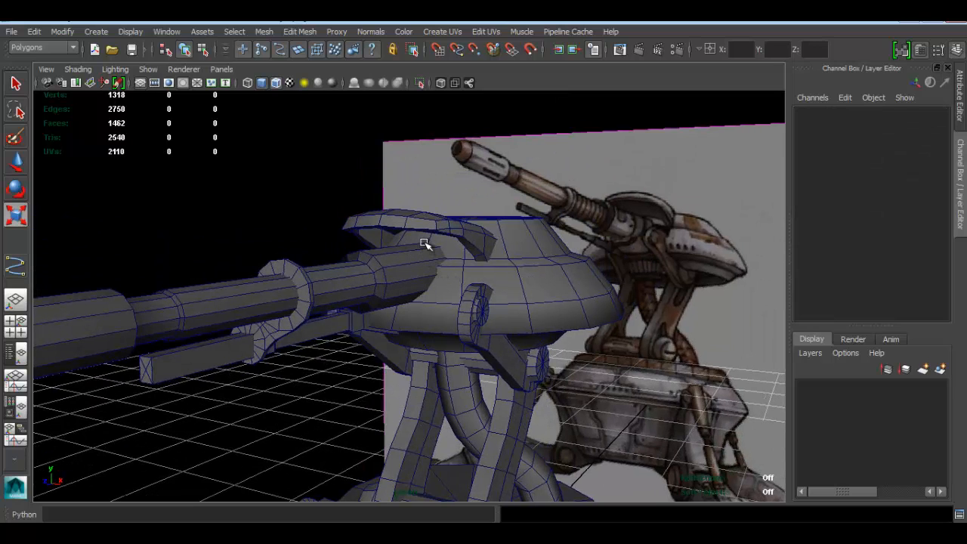
Compare the turret head, gun barrel, hood, arms and base with the reference image from several angles.
left_click_drag(432, 266, 428, 263, "alt")
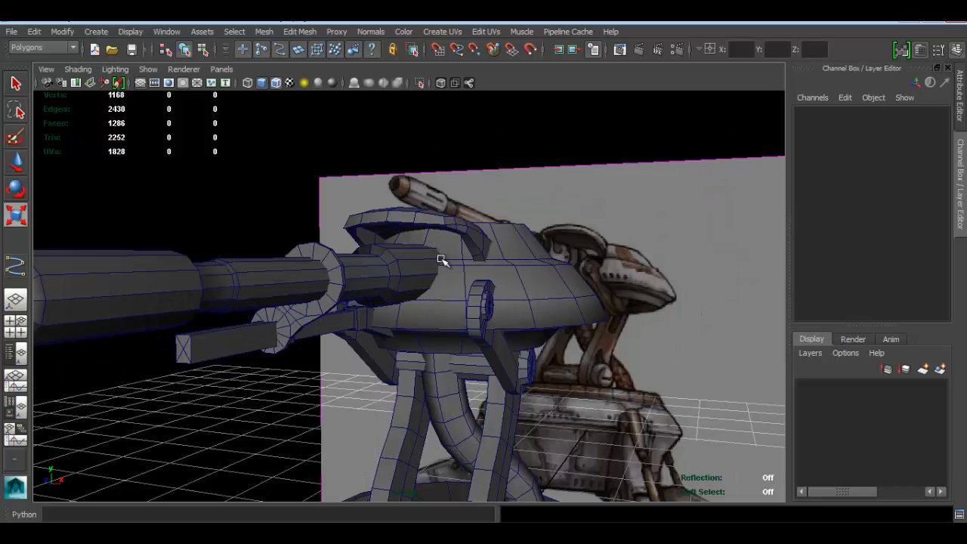
left_click_drag(398, 316, 424, 284, "alt")
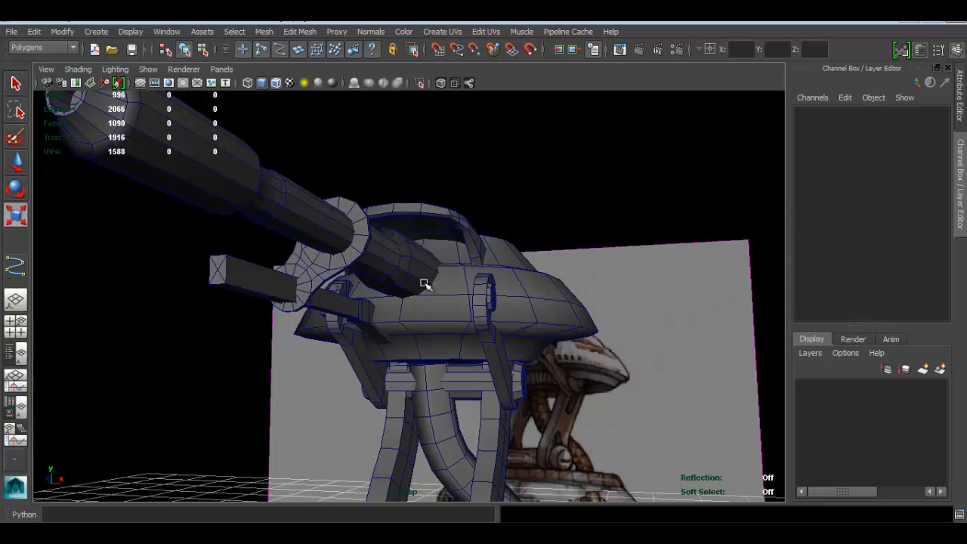
left_click_drag(351, 304, 452, 288, "alt")
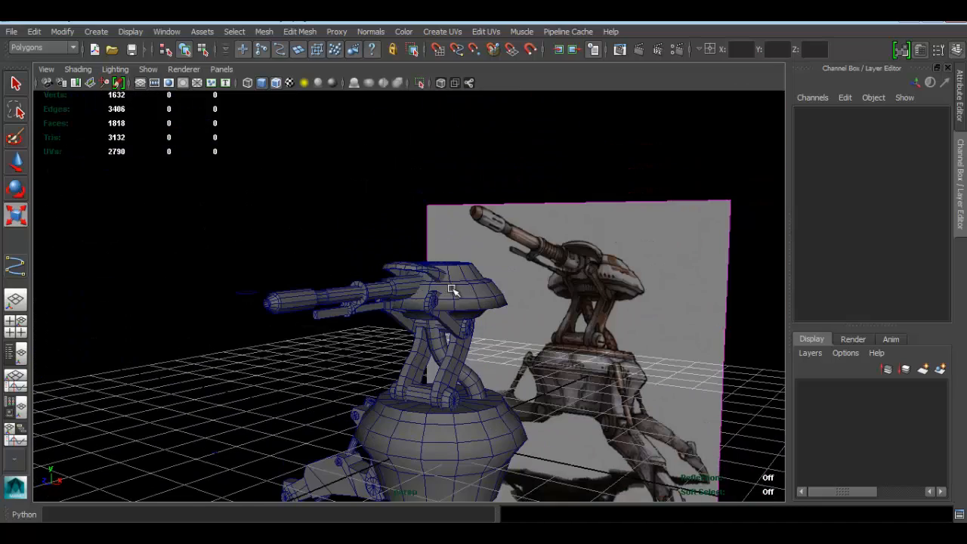
scroll(412, 286, "up", 3)
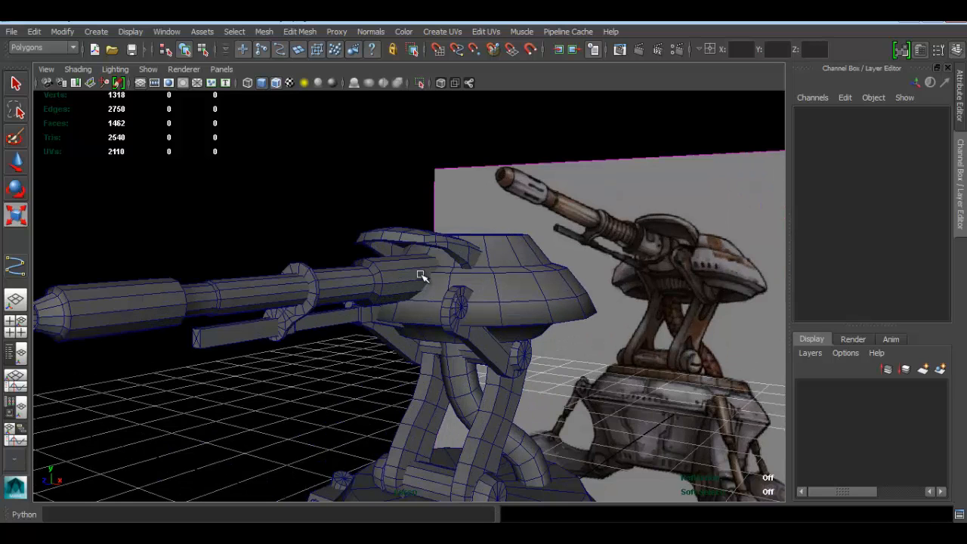
left_click_drag(421, 275, 427, 286, "alt")
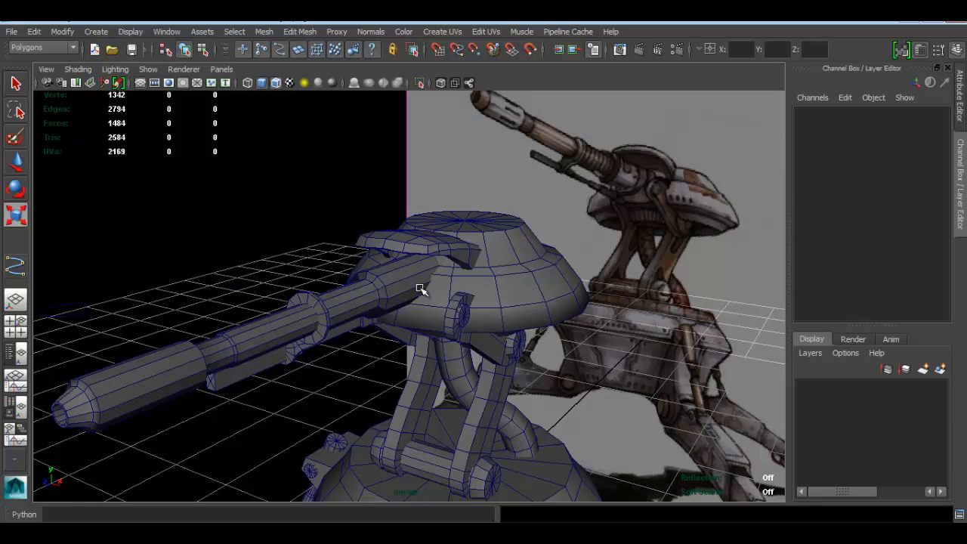
scroll(420, 288, "down", 3)
middle_click_drag(428, 317, 424, 251, "alt")
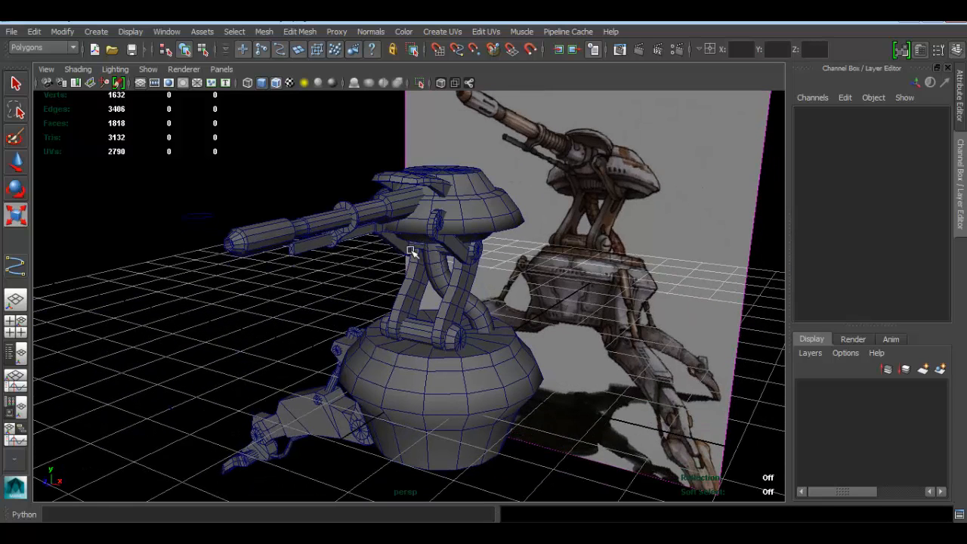
scroll(390, 282, "down", 2)
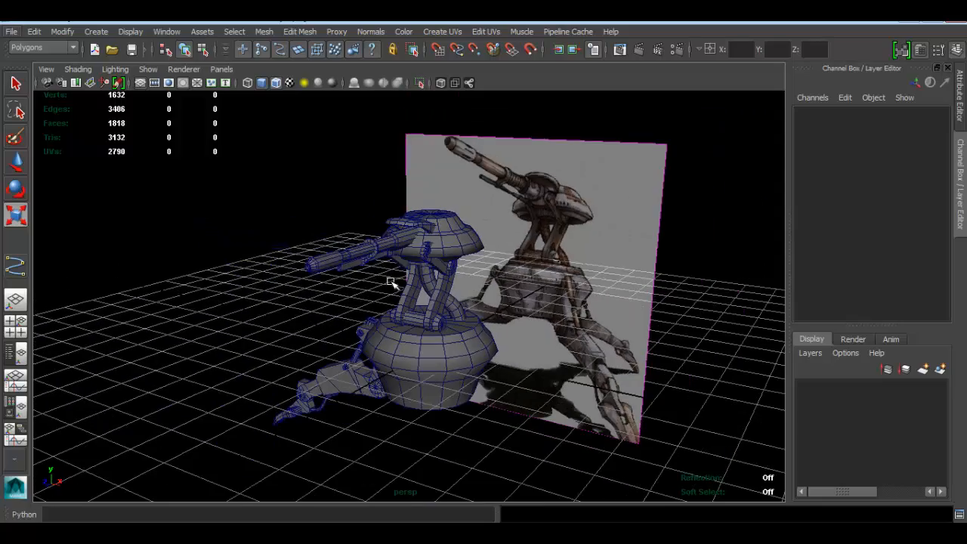
left_click_drag(394, 311, 454, 240, "alt")
scroll(394, 236, "up", 3)
scroll(393, 236, "down", 3)
scroll(453, 241, "up", 4)
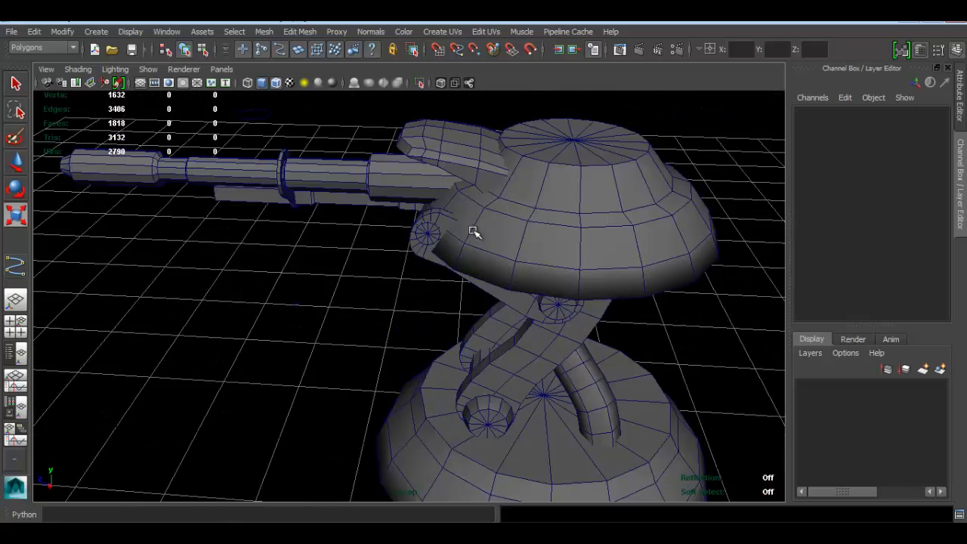
Turn off the wireframe overlay on the shaded model and examine the gun barrel, arms and turret surfaces.
left_click(267, 83)
left_click(267, 84)
left_click(276, 83)
scroll(499, 194, "down", 4)
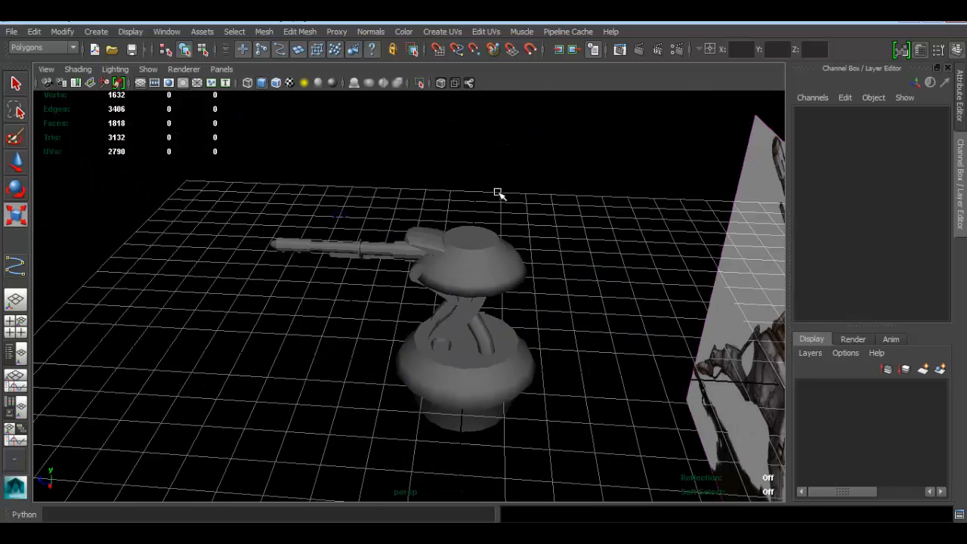
left_click_drag(499, 195, 276, 250, "alt")
scroll(445, 242, "up", 6)
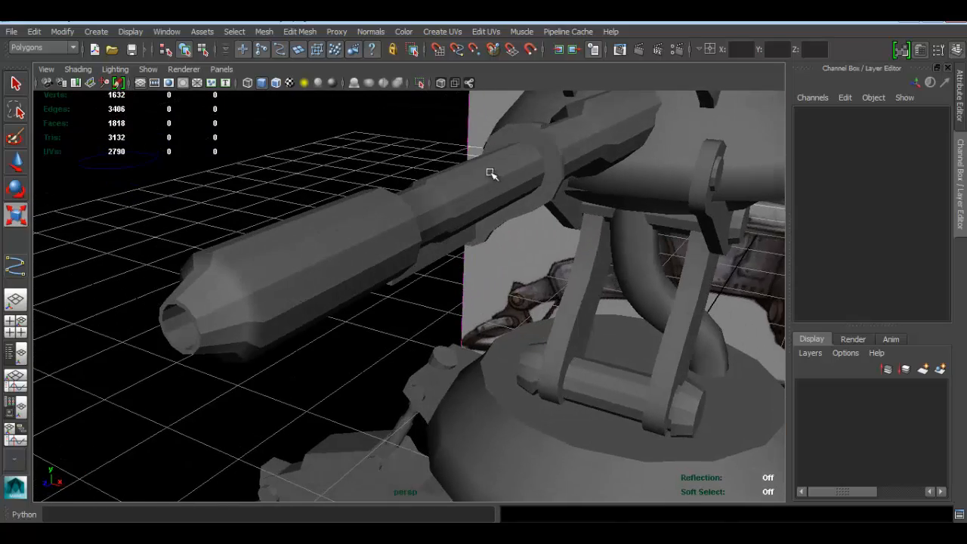
left_click_drag(365, 257, 481, 276, "alt")
scroll(521, 255, "down", 6)
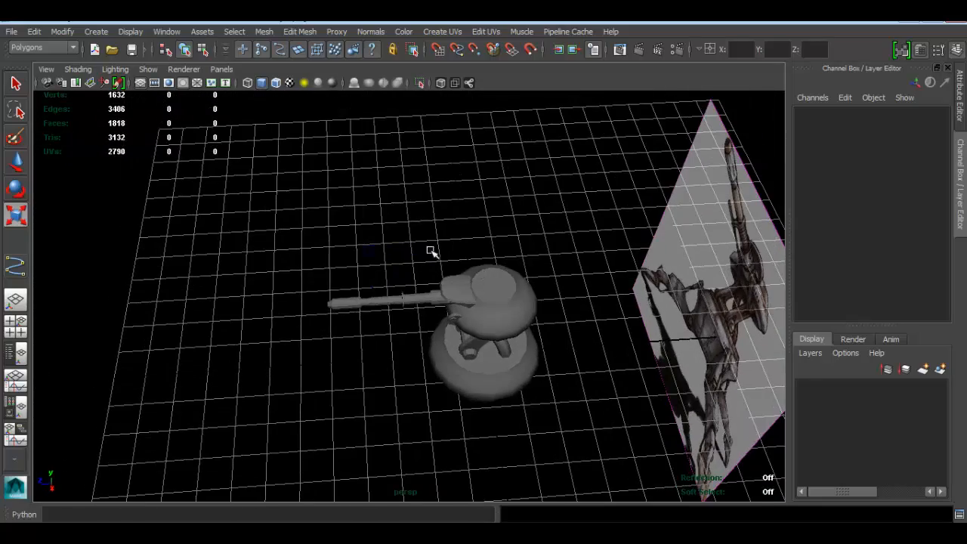
left_click_drag(431, 251, 512, 273, "alt")
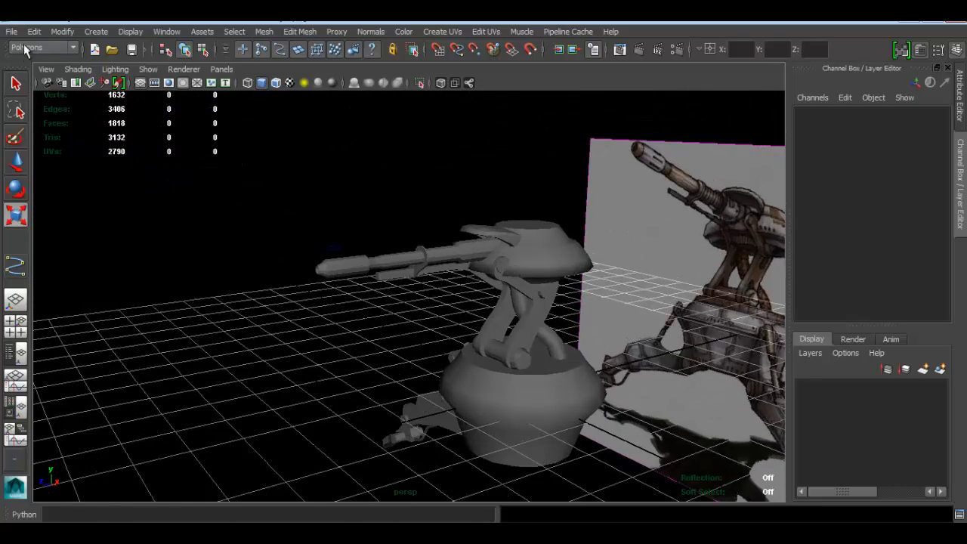
Delete the history of all scene objects and remove the leftover NURBS circles beside the gun barrel.
left_click(32, 33)
mouse_move(160, 191)
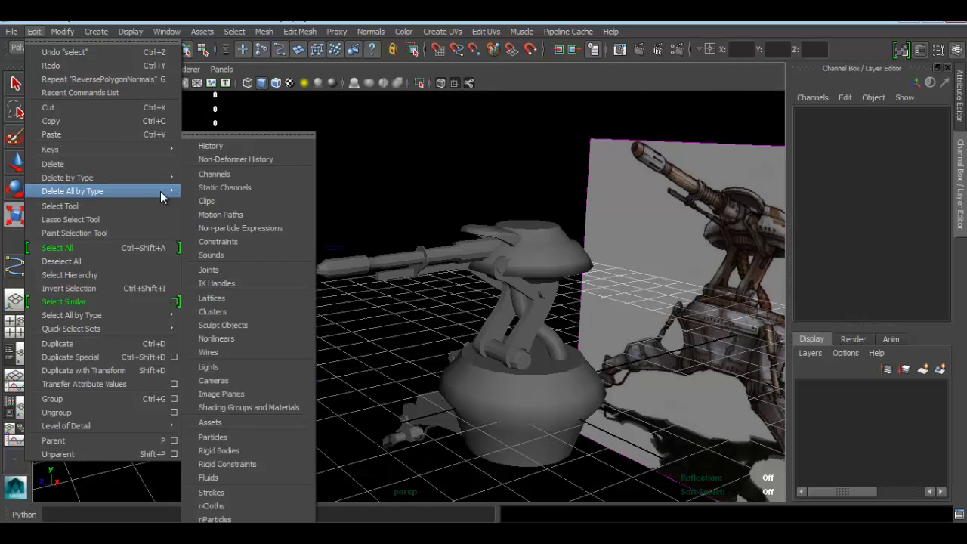
left_click(227, 145)
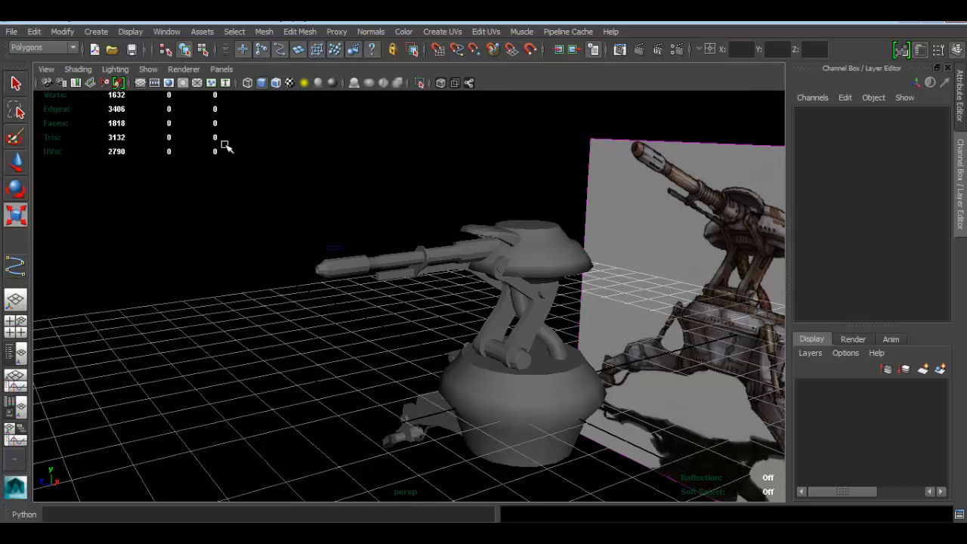
left_click_drag(457, 213, 416, 269, "alt")
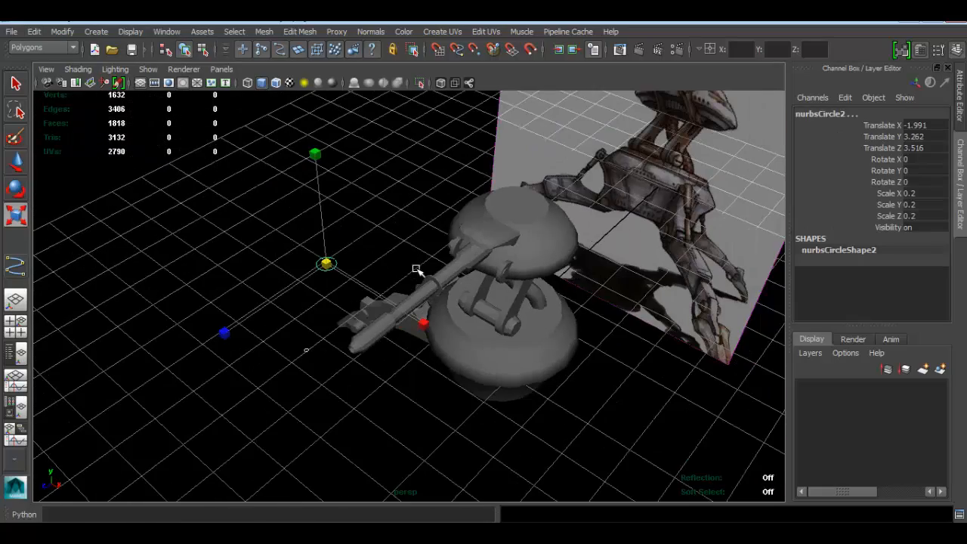
key("Delete")
Select all the robot's mesh parts and unlock their normals.
scroll(481, 276, "up", 5)
left_click_drag(588, 323, 554, 274, "alt")
middle_click_drag(554, 274, 419, 255, "alt")
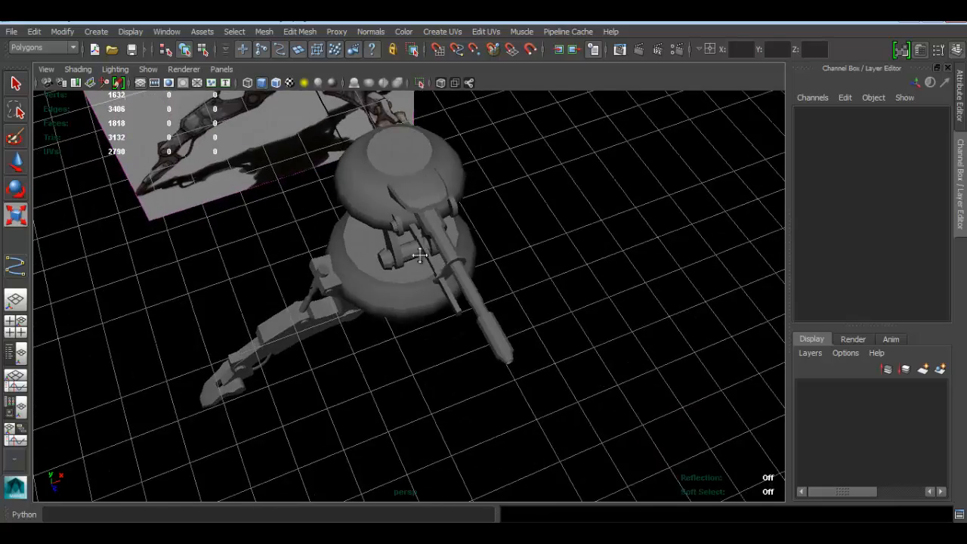
left_click_drag(419, 256, 332, 280, "alt")
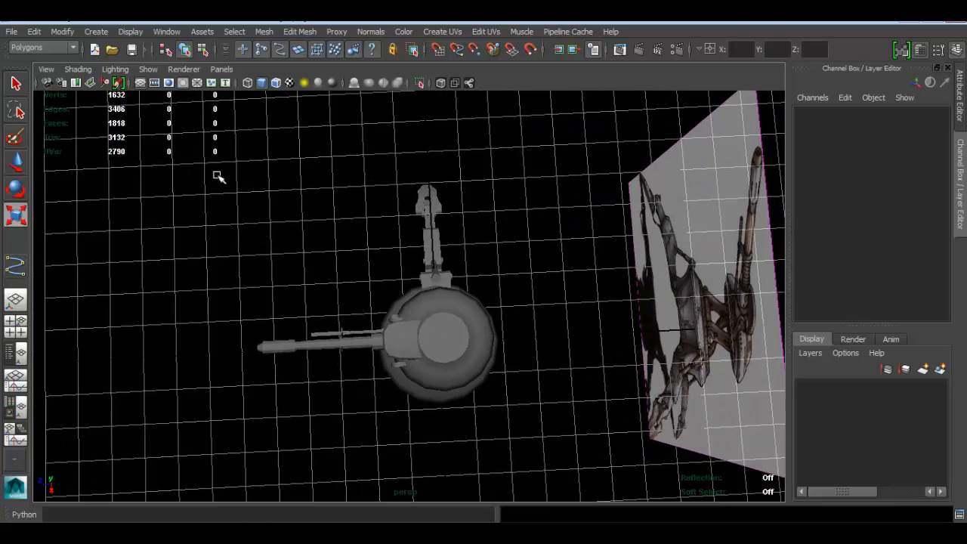
left_click_drag(280, 220, 500, 296, "alt")
right_click_drag(393, 299, 376, 188, "alt")
left_click(371, 32)
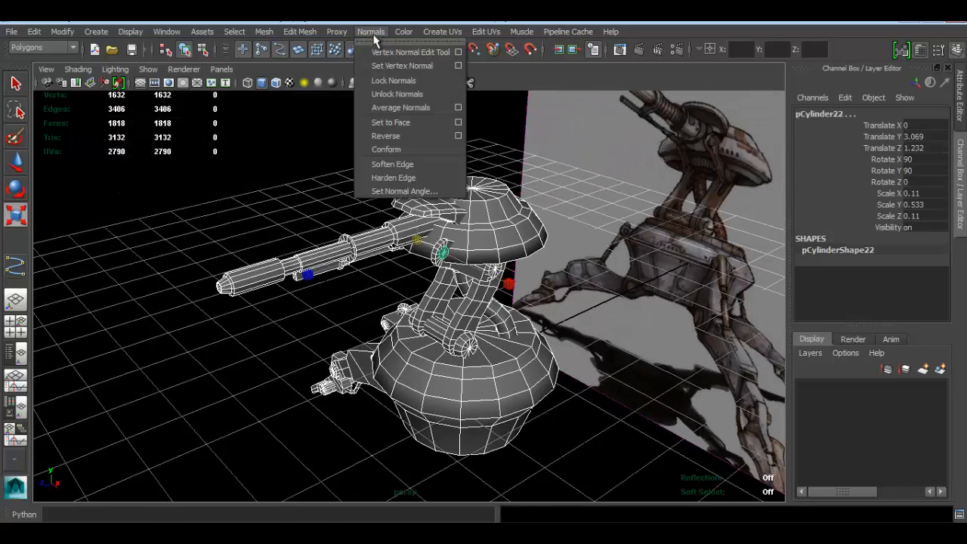
left_click(401, 90)
Apply a normal angle of 47.4419 to all the selected mesh parts, and deselect them.
left_click(374, 33)
left_click(403, 191)
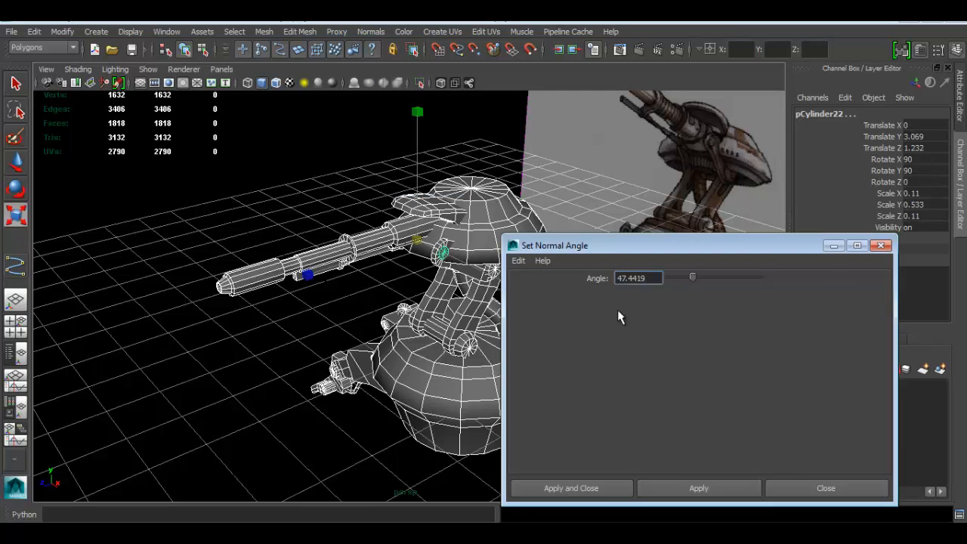
left_click(688, 488)
middle_click_drag(390, 253, 338, 241, "alt")
left_click(310, 190)
Apply the 47.4419 normal angle to the gun barrel alone and deselect it.
left_click_drag(421, 250, 426, 224, "alt")
left_click(425, 224)
left_click(325, 242)
left_click(663, 488)
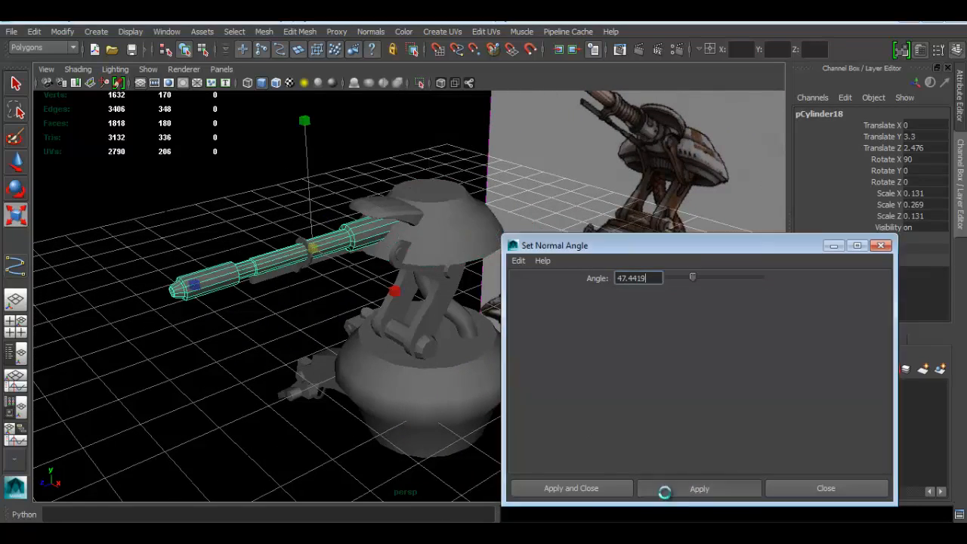
left_click_drag(401, 328, 408, 257, "alt")
left_click(370, 244)
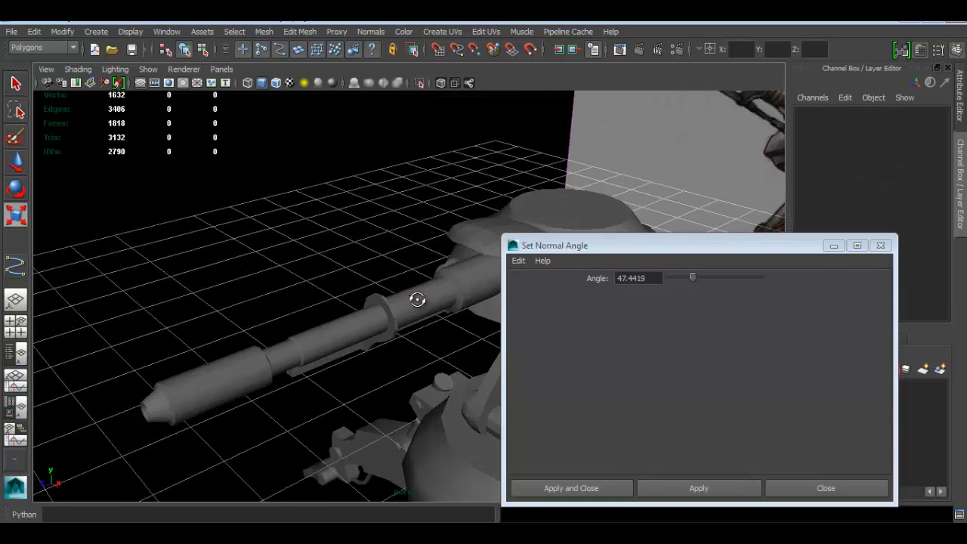
Apply the 47.4419 normal angle to the ring bracket around the gun barrel and deselect it.
left_click_drag(417, 299, 352, 324, "alt")
left_click(332, 327)
left_click(665, 487)
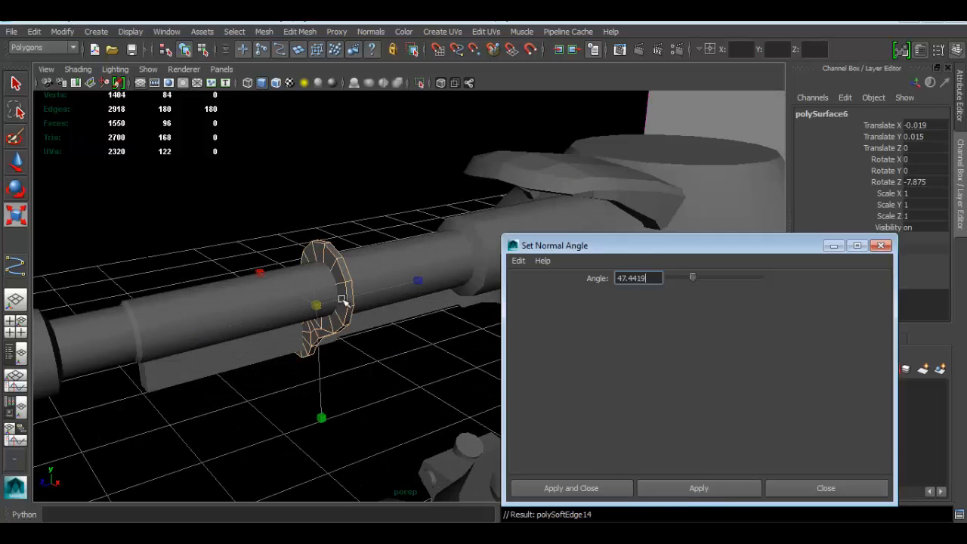
left_click(377, 249)
Apply the 47.4419 normal angle to the large round base body below the arms.
left_click_drag(429, 270, 367, 254, "alt")
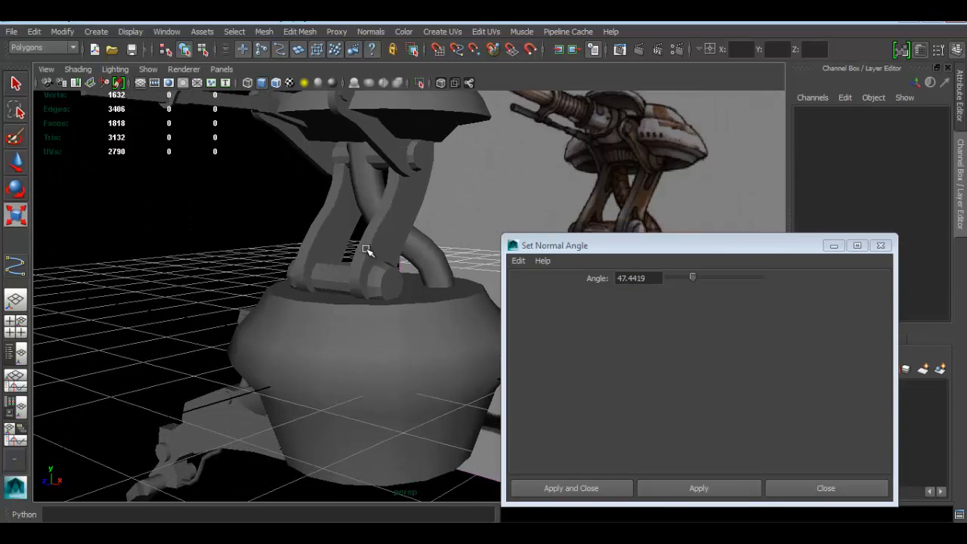
left_click(418, 368)
left_click(699, 488)
left_click_drag(385, 358, 168, 296, "alt")
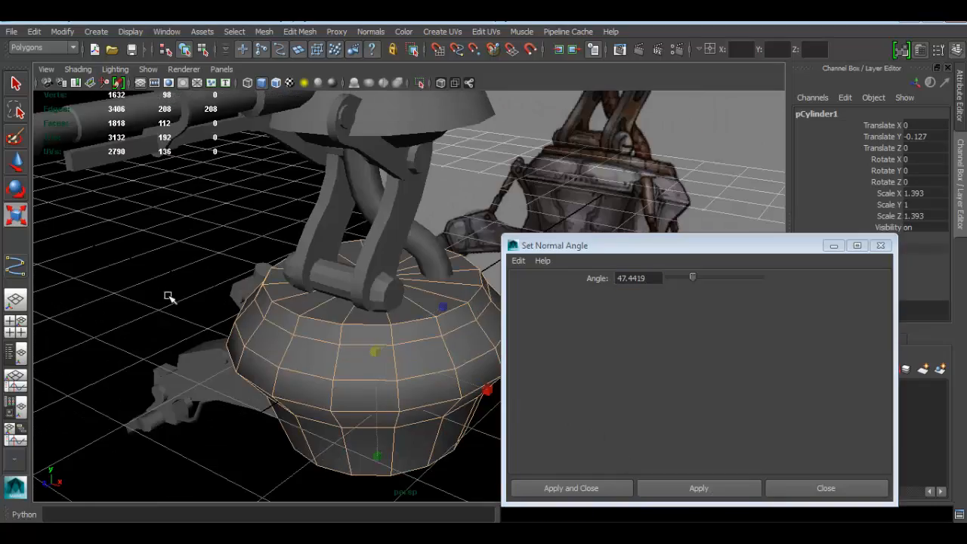
Apply the 47.4419 normal angle to the curved hood above the barrel, deselect it and close the normal angle settings.
left_click_drag(217, 330, 336, 216, "alt")
left_click(335, 215)
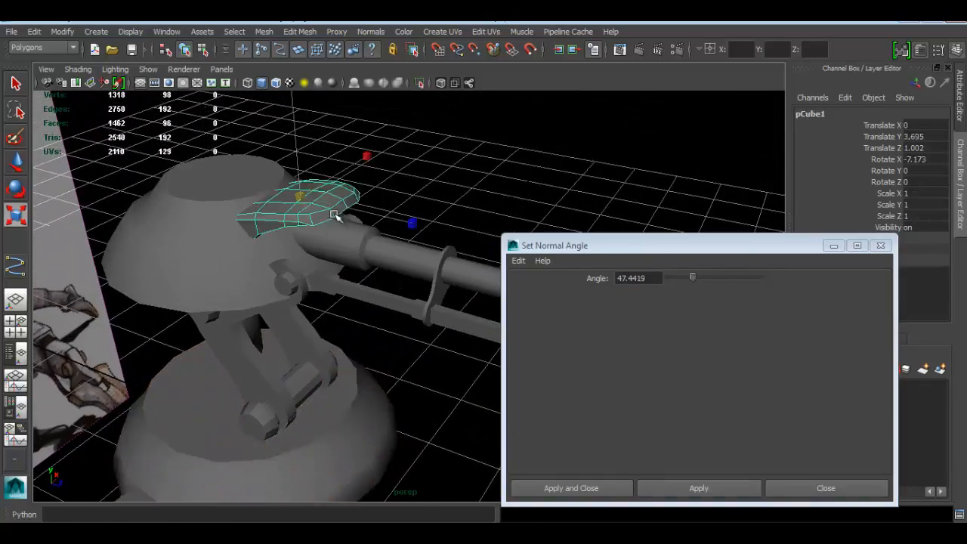
left_click(682, 492)
left_click(446, 229)
left_click_drag(446, 229, 324, 222, "alt")
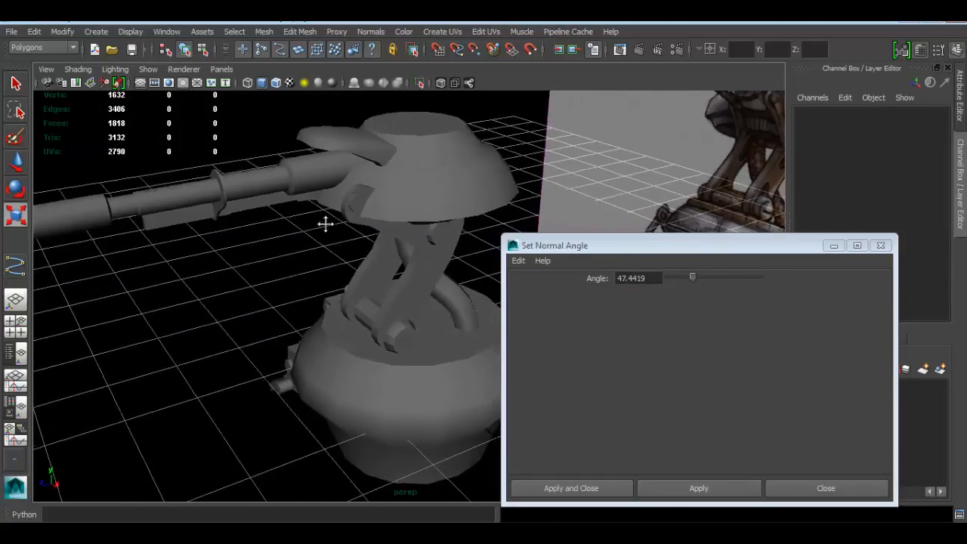
middle_click_drag(324, 222, 278, 129, "alt")
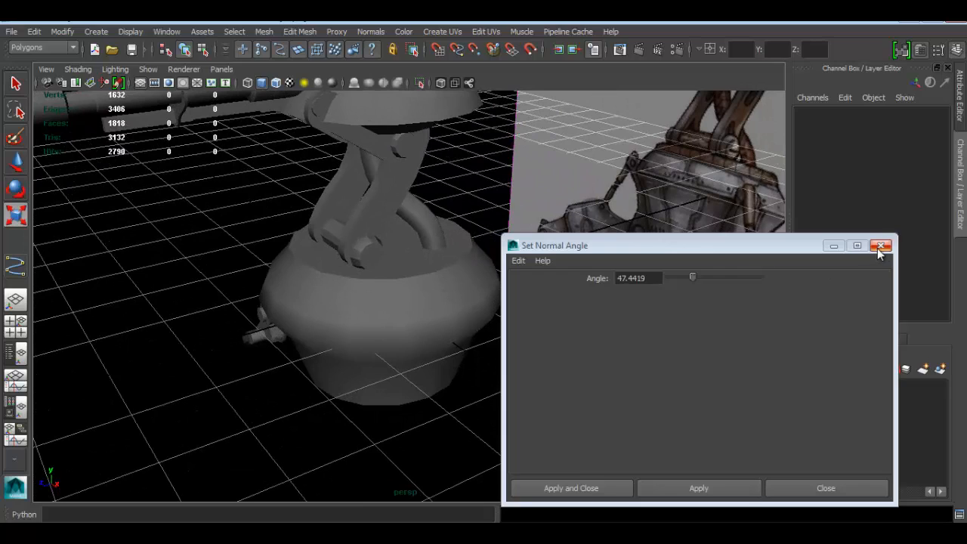
left_click(878, 247)
Select the edge loop around the base body's widest part, harden it, and deselect.
left_click_drag(371, 244, 388, 335, "alt")
left_click(387, 336)
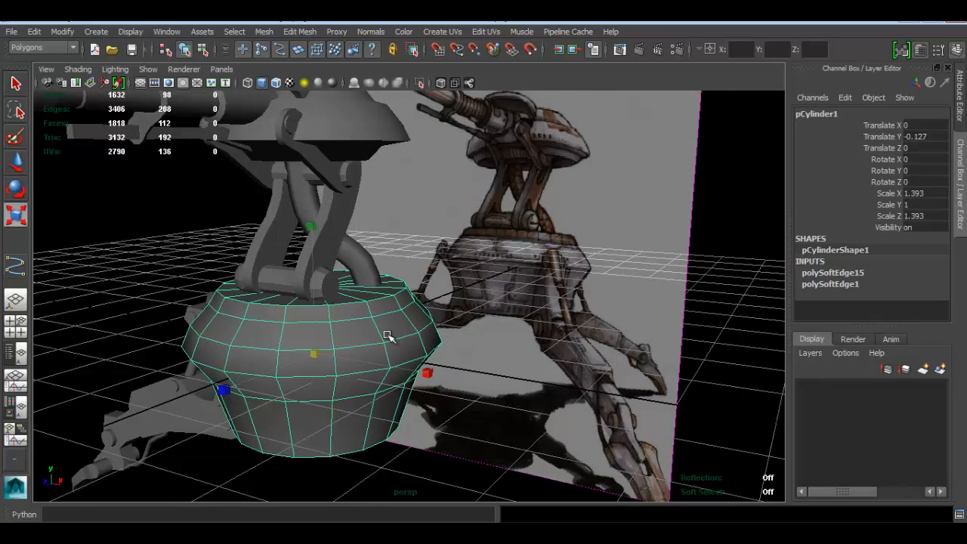
key("f")
right_click_drag(355, 277, 555, 298)
double_click(549, 296)
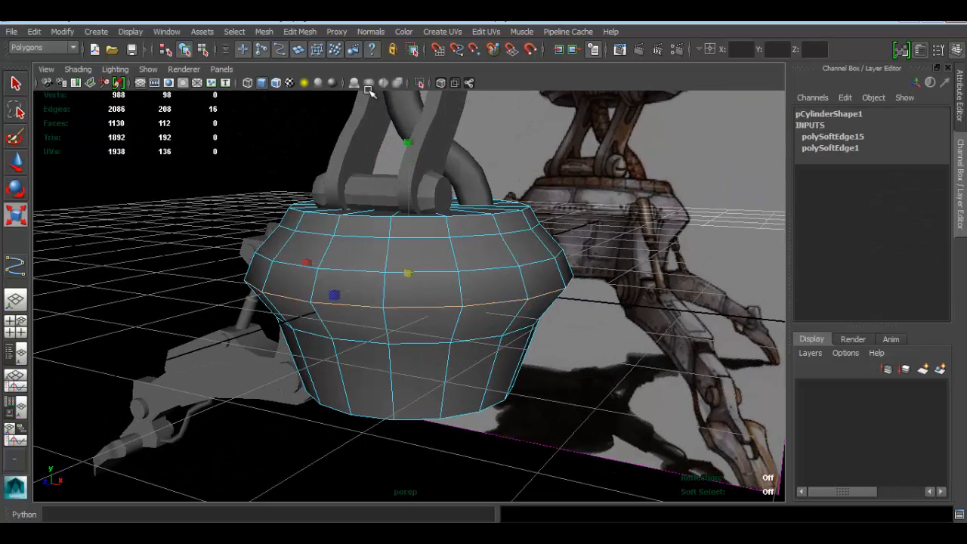
left_click(371, 32)
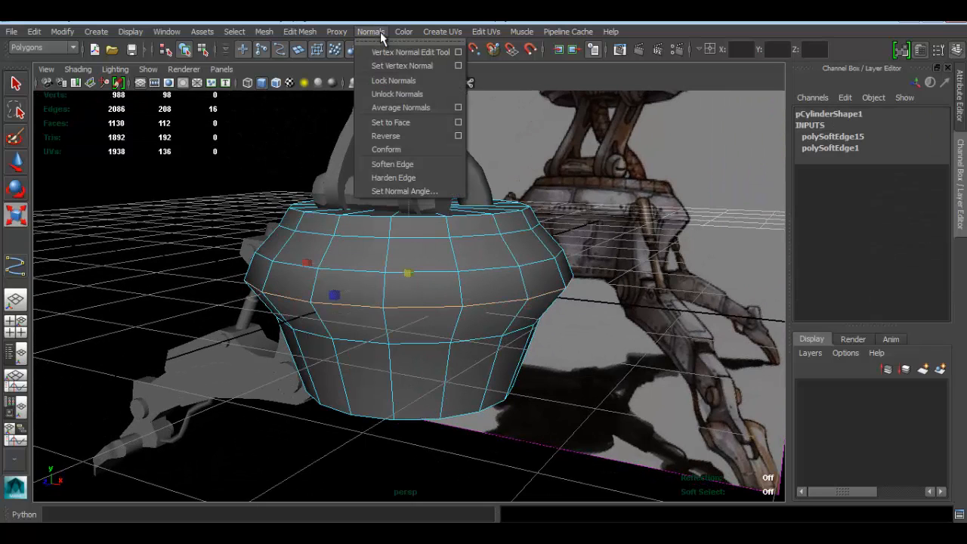
left_click(403, 180)
left_click(188, 196)
Harden the two neighbouring edge loops at the ledge around the turret head, return to object selection and deselect.
scroll(341, 202, "down", 4)
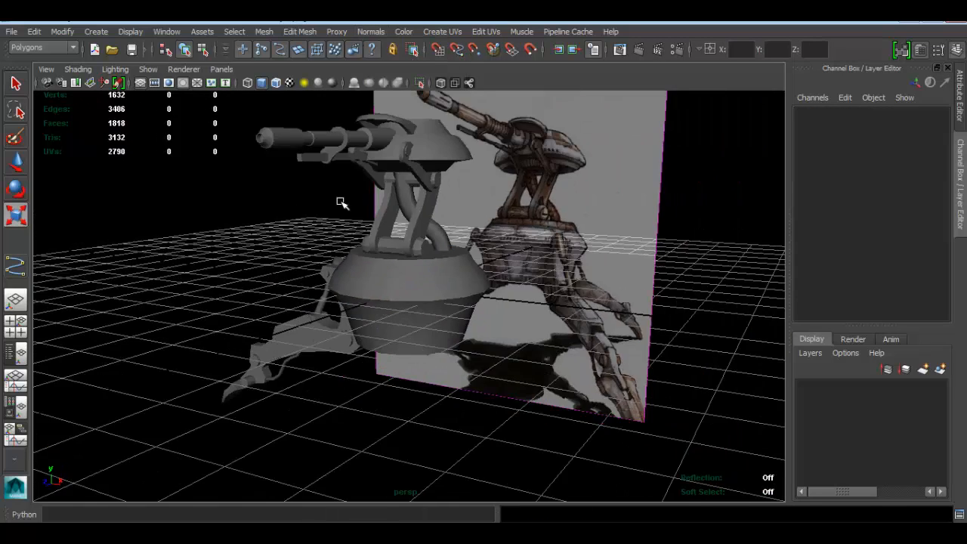
mouse_move(472, 253)
left_mouse_down("alt")
mouse_move(448, 259)
mouse_move(461, 237)
mouse_move(461, 260)
left_mouse_up("alt")
middle_click_drag(441, 286, 419, 344, "alt")
scroll(428, 194, "up", 4)
left_click(432, 179)
right_click_drag(414, 177, 416, 166)
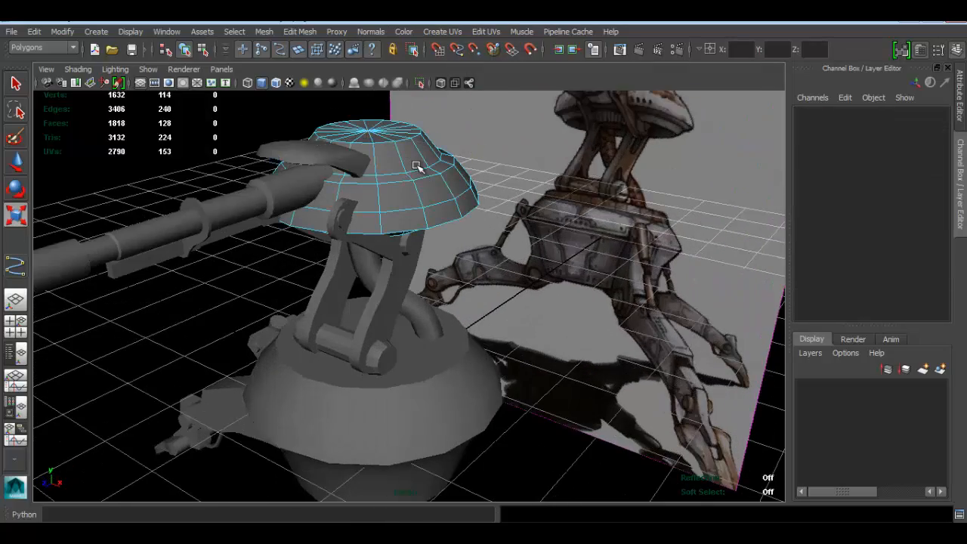
double_click(416, 167)
double_click(417, 181, "shift")
left_click(371, 31)
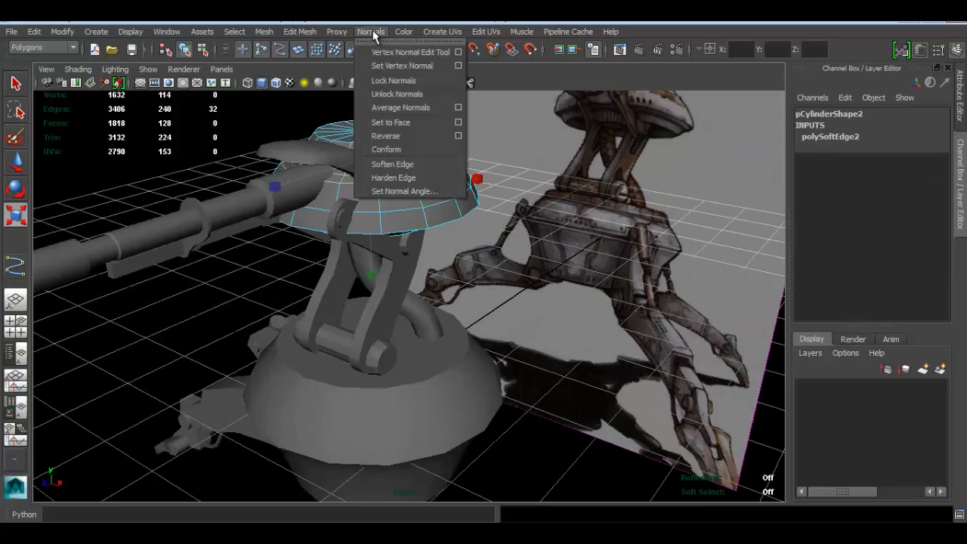
left_click(431, 178)
right_click_drag(415, 188, 465, 168)
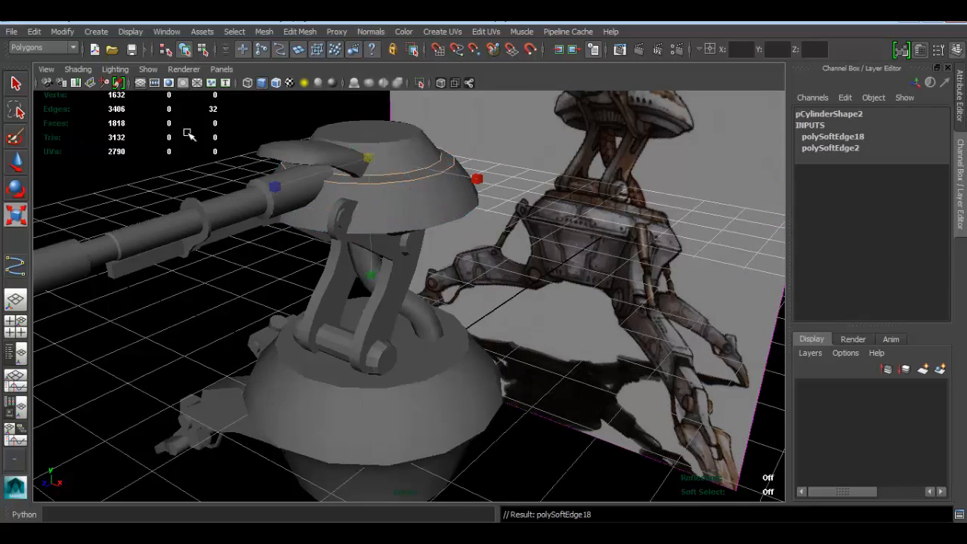
left_click(188, 134)
Apply the 47.4419 normal angle to the pin through the lower ends of the arms, close the settings and deselect it.
scroll(410, 177, "down", 3)
left_click_drag(451, 235, 475, 272, "alt")
scroll(475, 272, "up", 5)
left_click(479, 250)
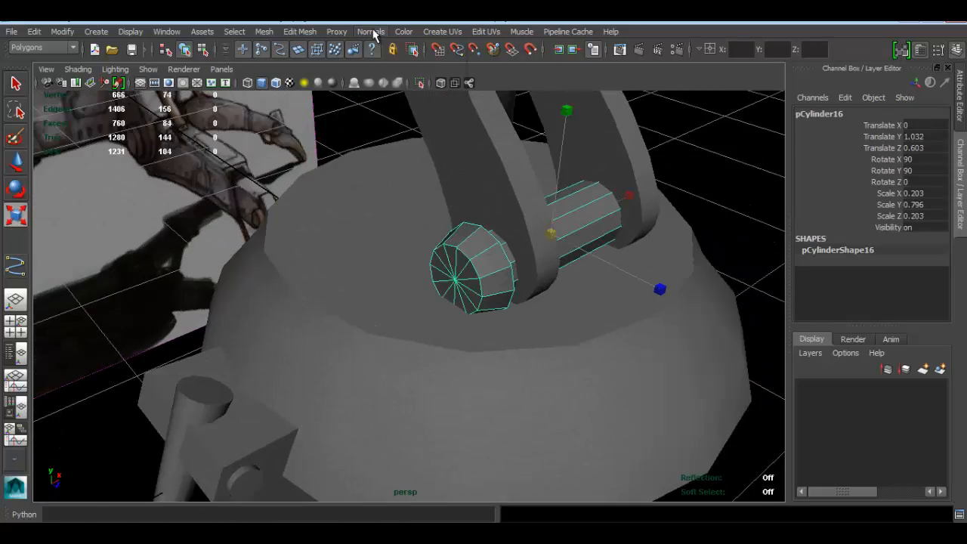
left_click(373, 32)
left_click(431, 189)
left_click(702, 489)
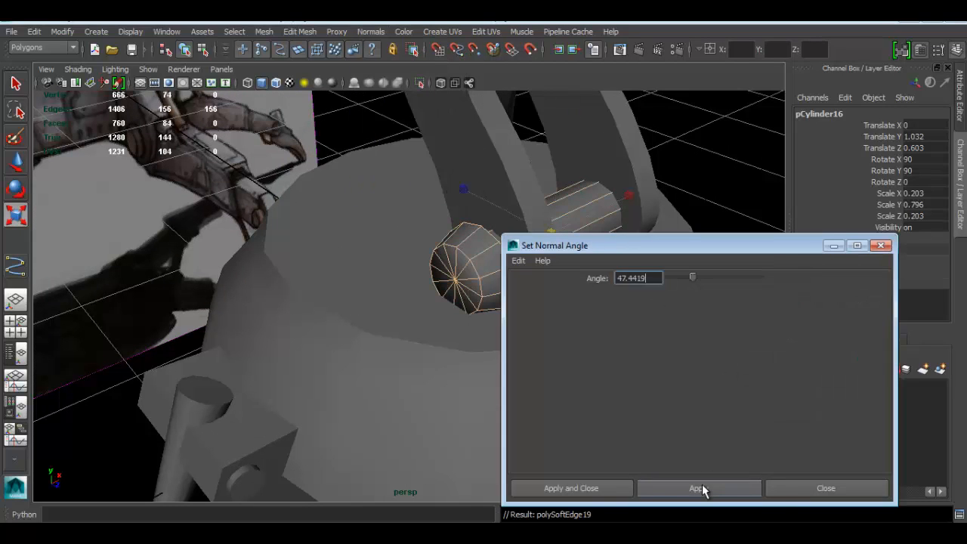
left_click(793, 483)
left_click(709, 164)
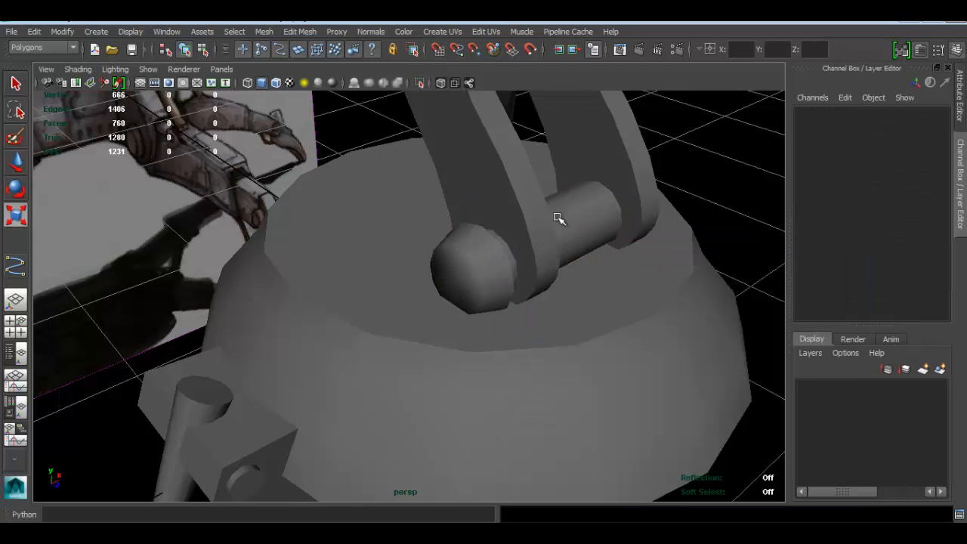
Select the edge loop around the near end cap of the lower arm pin, harden it, and deselect.
left_click_drag(556, 216, 391, 222, "alt")
scroll(432, 219, "down", 5)
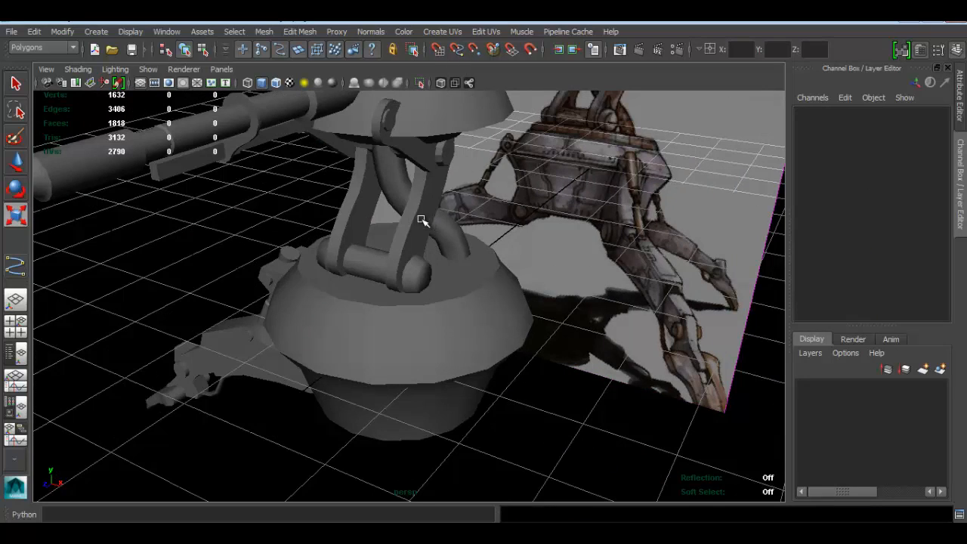
middle_click_drag(407, 209, 400, 279, "alt")
scroll(405, 278, "up", 5)
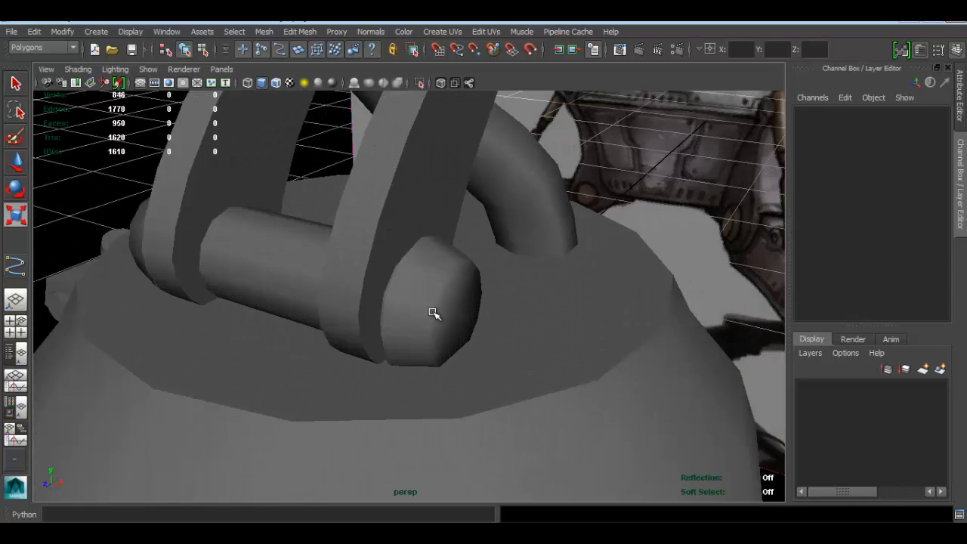
left_click(433, 311)
right_click_drag(449, 228, 448, 195)
double_click(448, 272)
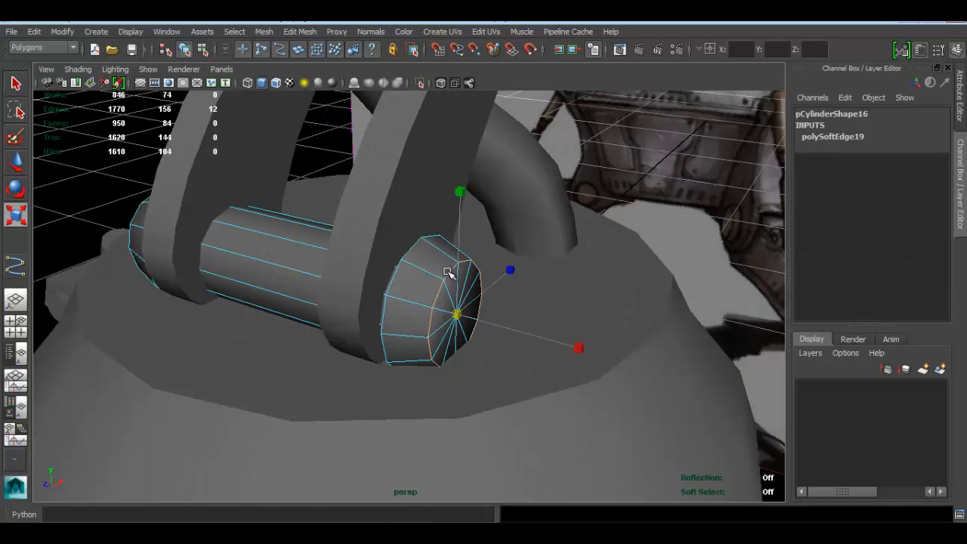
left_click(371, 32)
left_click(423, 178)
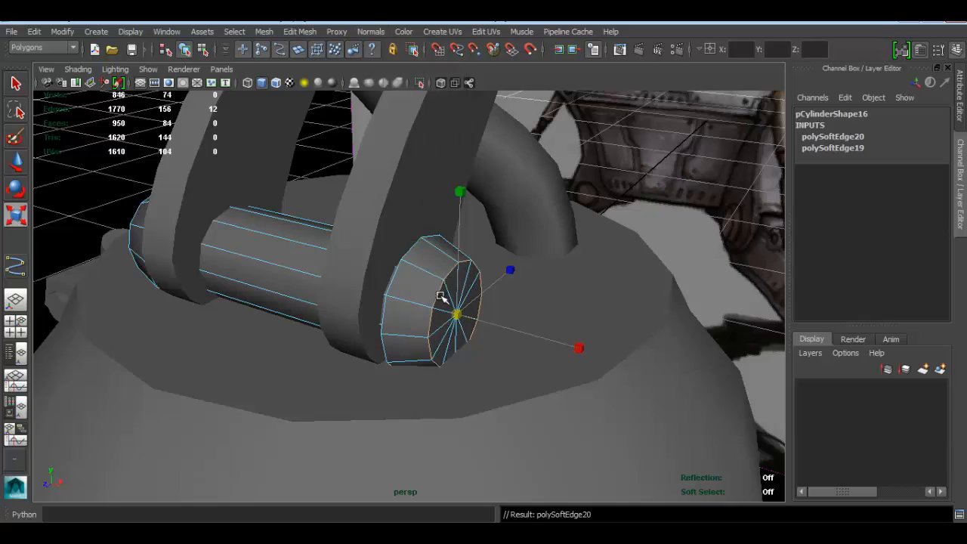
right_click_drag(489, 208, 313, 252, "alt")
left_click(313, 253)
Harden the matching edge loop around the cap on the pin's opposite end and deselect.
left_click_drag(342, 256, 411, 261, "alt")
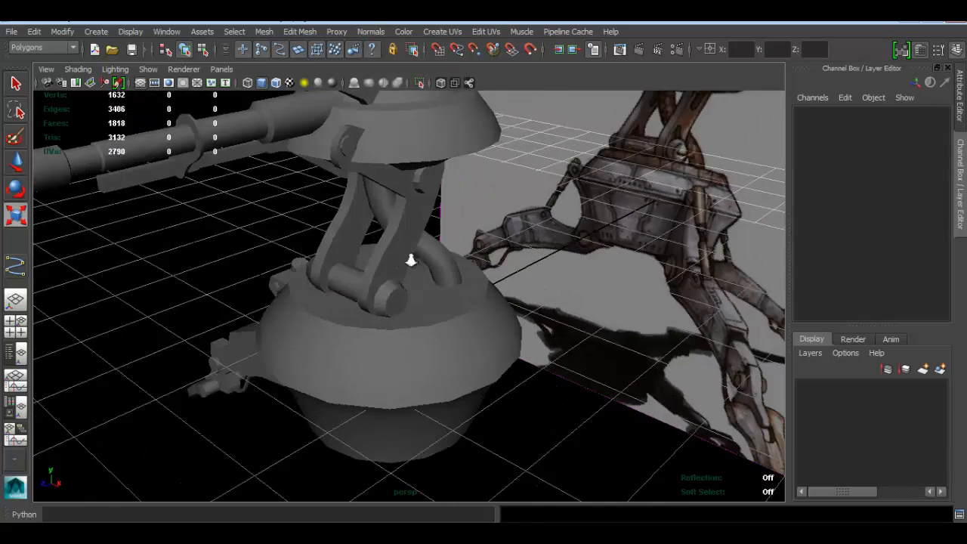
right_click_drag(410, 260, 358, 216, "alt")
left_click_drag(374, 207, 520, 207, "alt")
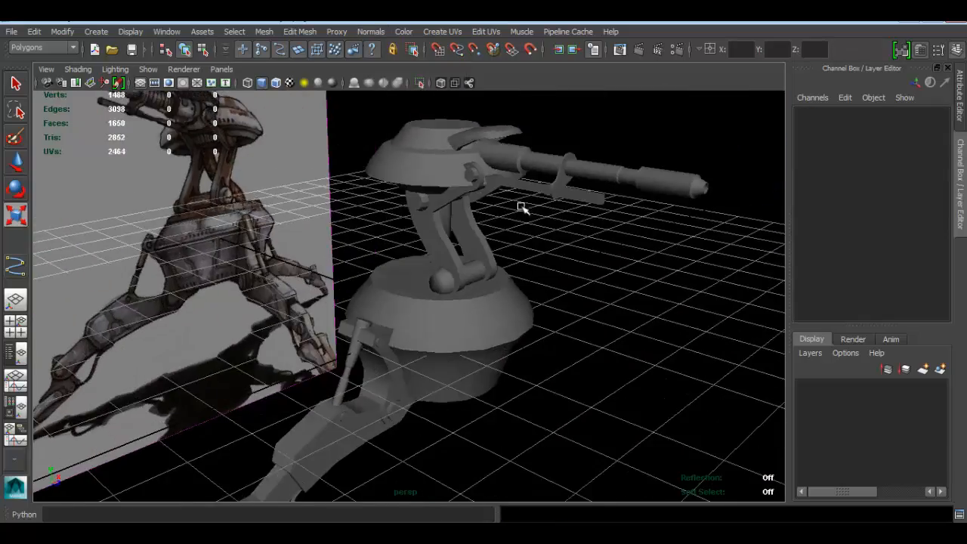
right_click_drag(521, 207, 497, 272, "alt")
left_click(535, 244)
right_click_drag(534, 243, 604, 190)
double_click(536, 214)
key("g")
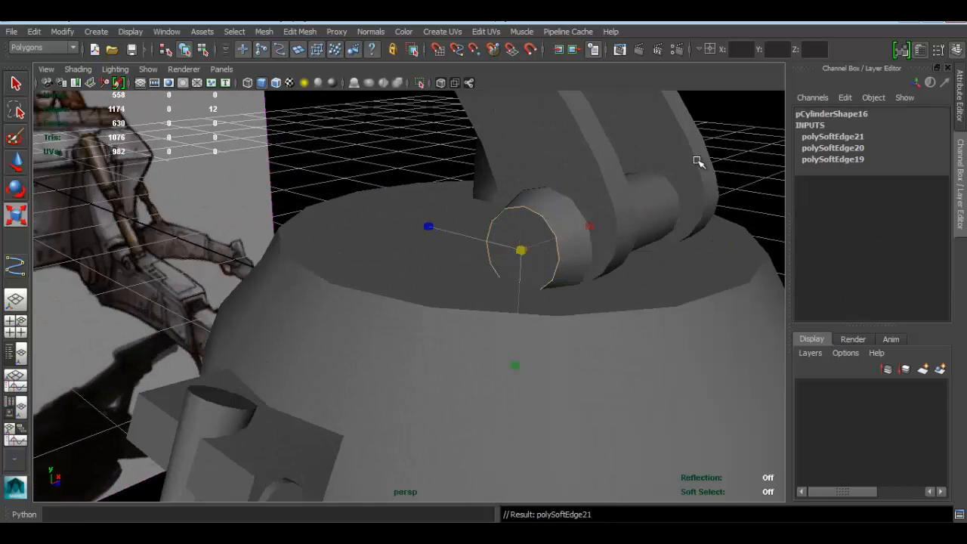
left_click(698, 159)
Check the turret and the leg's joint from several sides and save the scene.
right_click_drag(675, 186, 529, 253, "alt")
left_click_drag(529, 254, 531, 263, "alt")
scroll(399, 247, "down", 5)
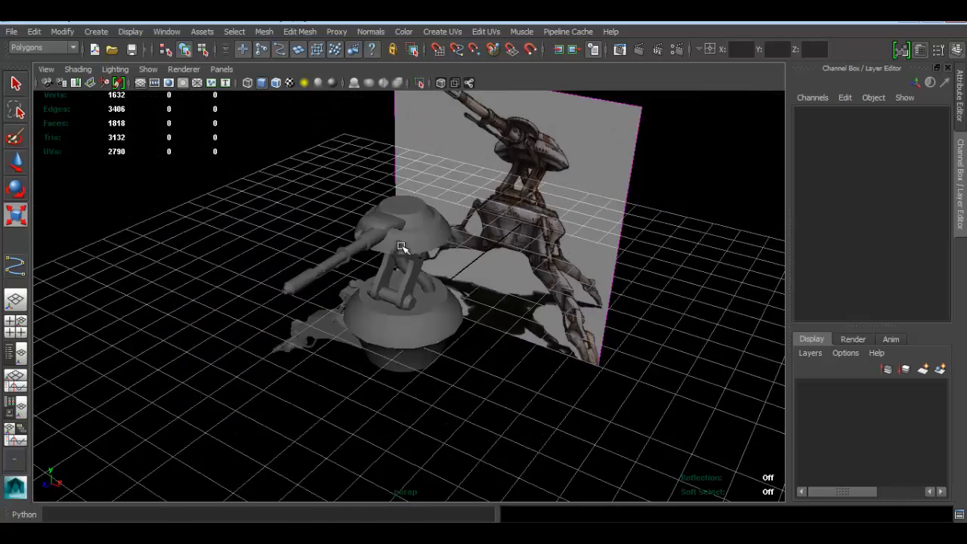
left_click_drag(402, 242, 383, 227, "alt")
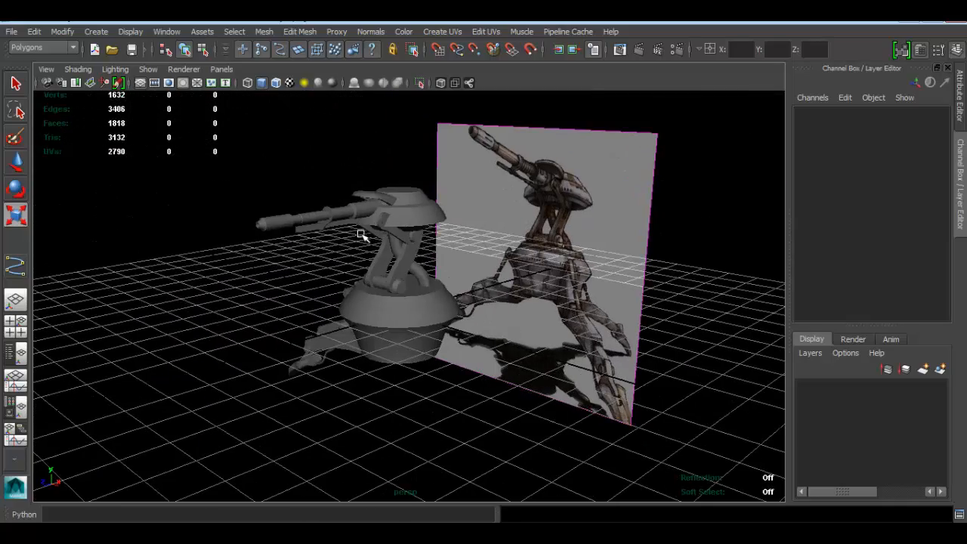
left_click_drag(343, 292, 549, 340, "alt")
middle_click_drag(411, 347, 395, 282, "alt")
right_click_drag(395, 282, 461, 320, "alt")
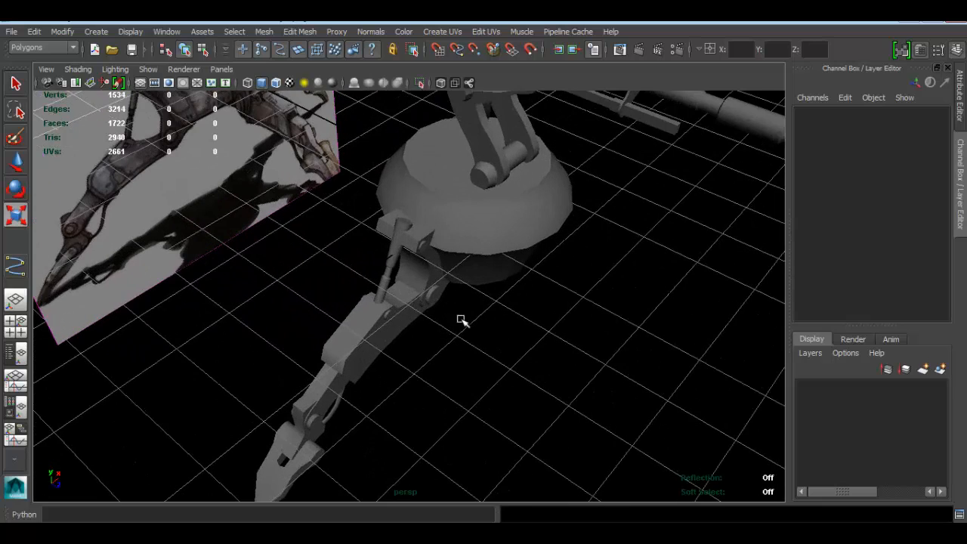
left_click(427, 291)
left_click_drag(427, 318, 366, 318, "alt")
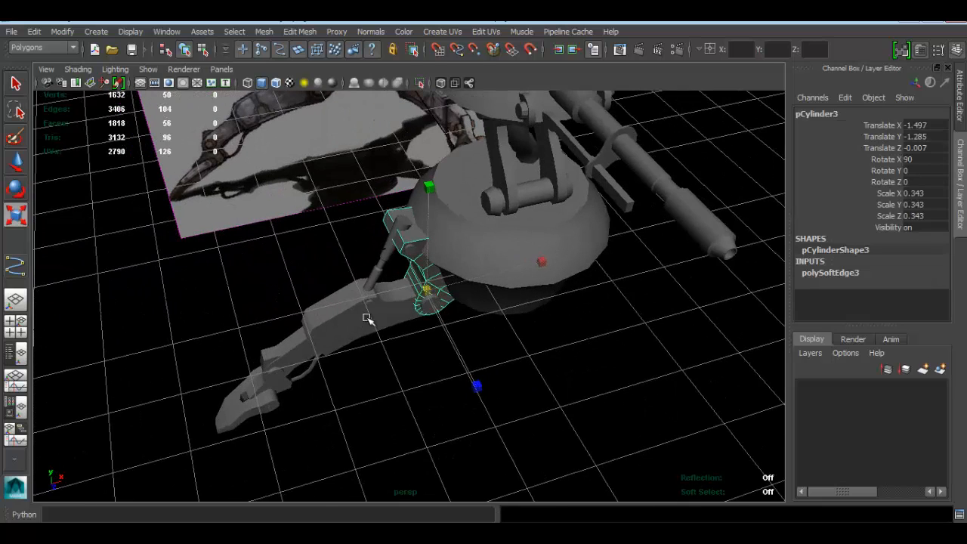
left_click(489, 365)
left_click_drag(408, 281, 358, 266, "alt")
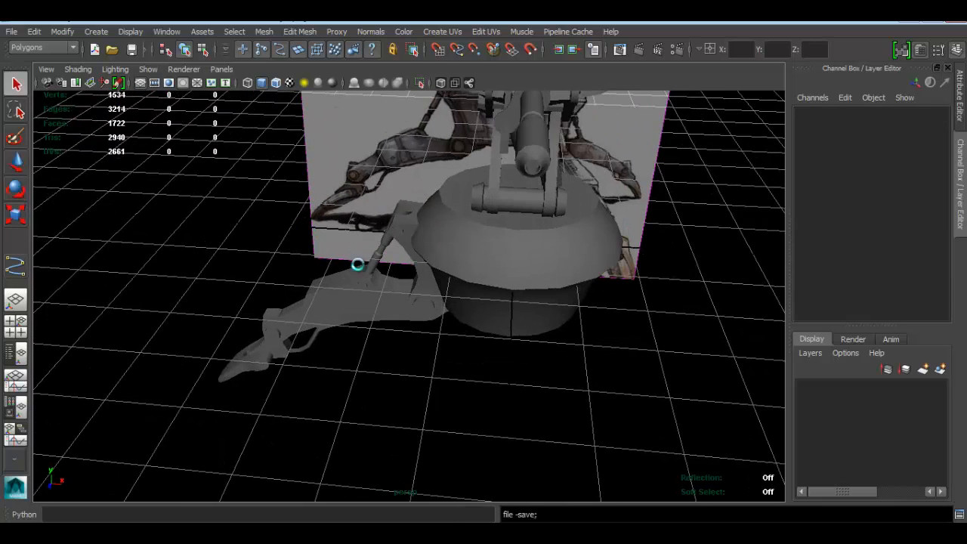
Select all parts of the leg together and duplicate them.
left_click_drag(438, 286, 344, 276, "alt")
left_click_drag(470, 484, 470, 483)
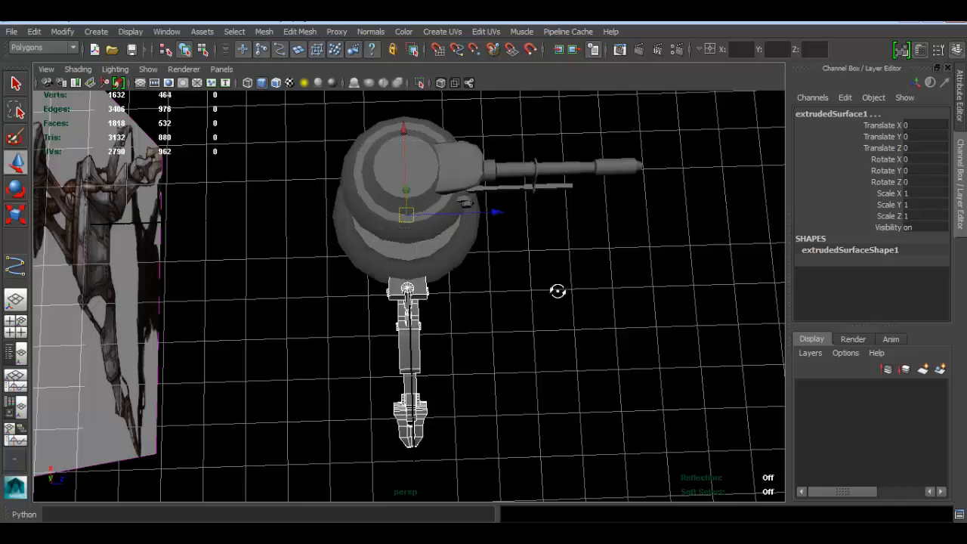
left_click_drag(557, 291, 406, 234, "alt")
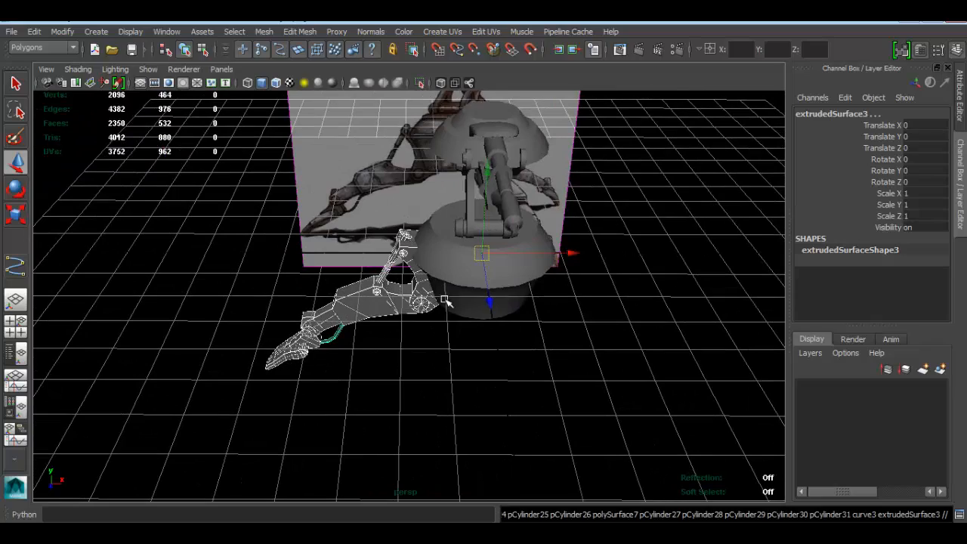
Try to rotate the ungrouped duplicate leg parts about 62 degrees around the Y axis.
left_click_drag(445, 302, 669, 299, "alt")
key("e")
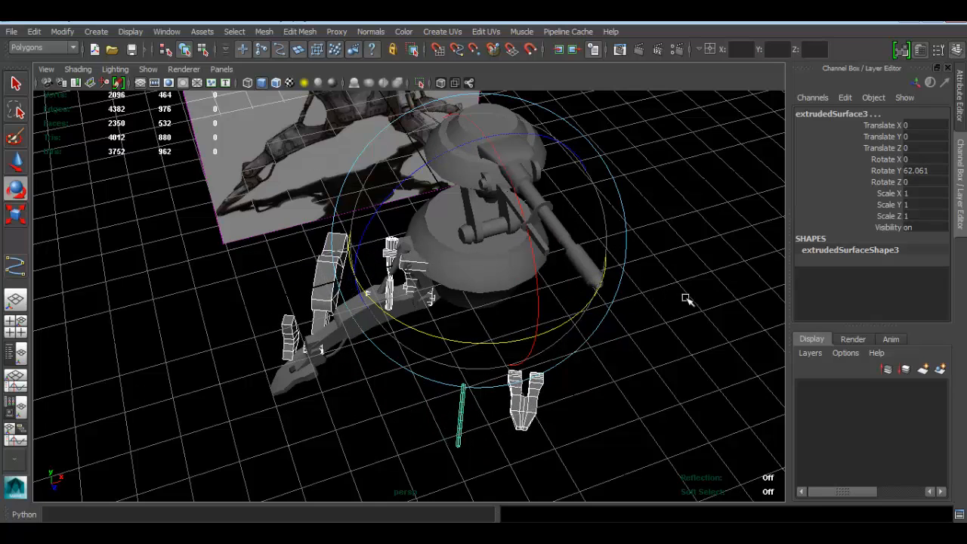
key("ctrl+z")
left_click_drag(657, 353, 668, 345, "alt")
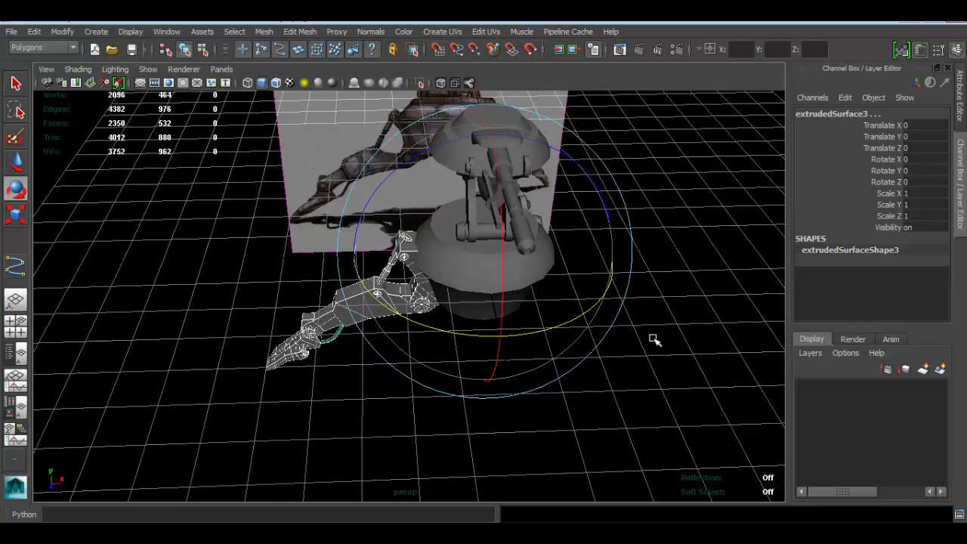
Group the duplicated leg parts into one object.
key("w")
right_click_drag(281, 279, 438, 300, "alt")
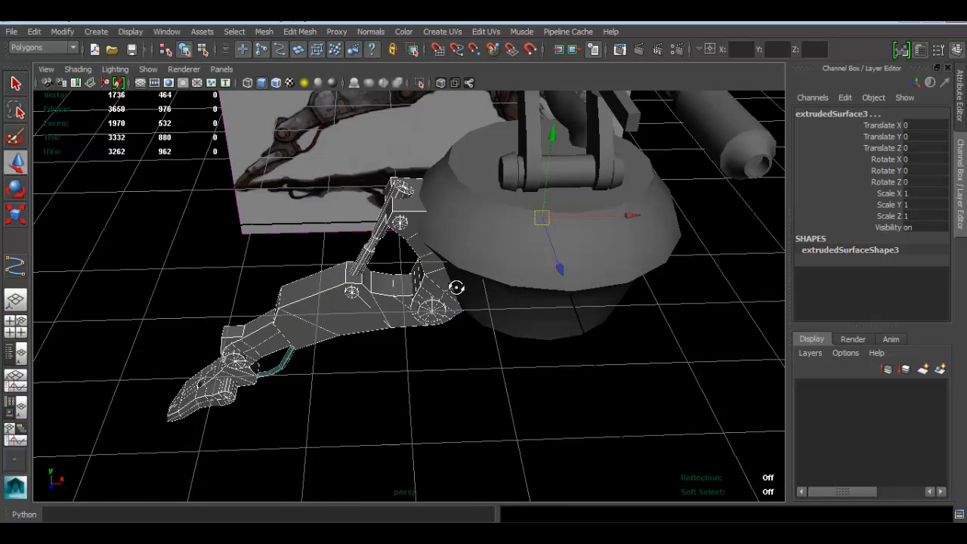
left_click_drag(457, 287, 444, 303, "alt")
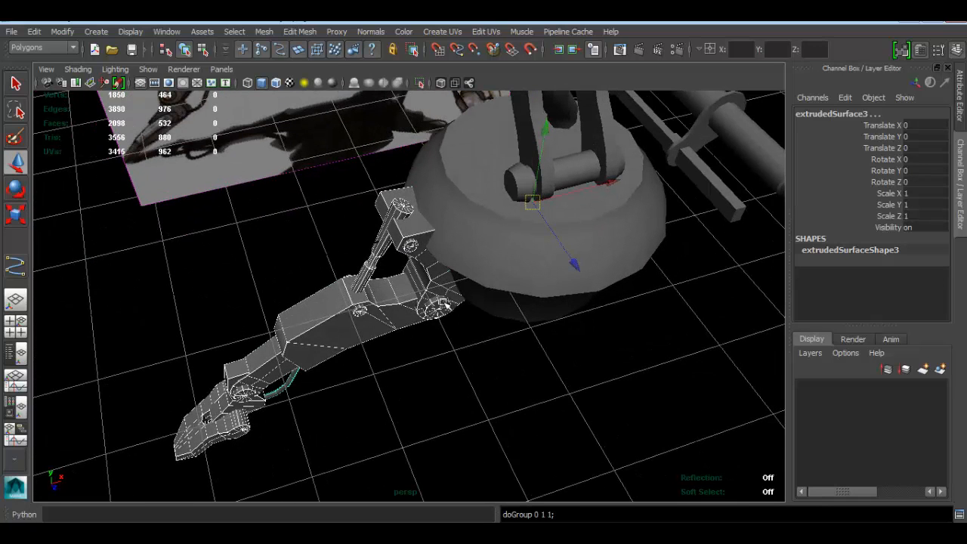
key("ctrl+g")
left_click_drag(438, 225, 372, 204, "alt")
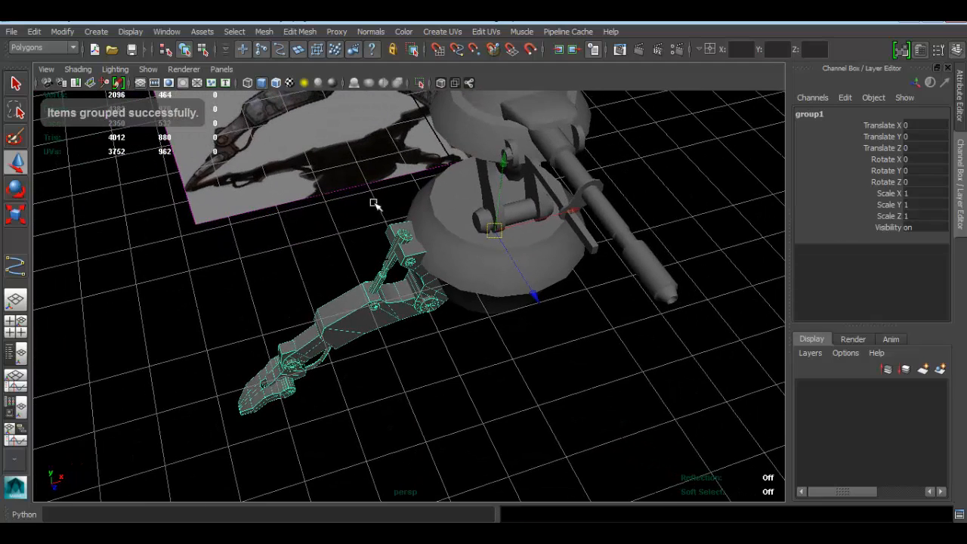
Rotate the duplicated leg group about 90 degrees around the Y axis and deselect it.
left_click_drag(421, 245, 453, 227, "alt")
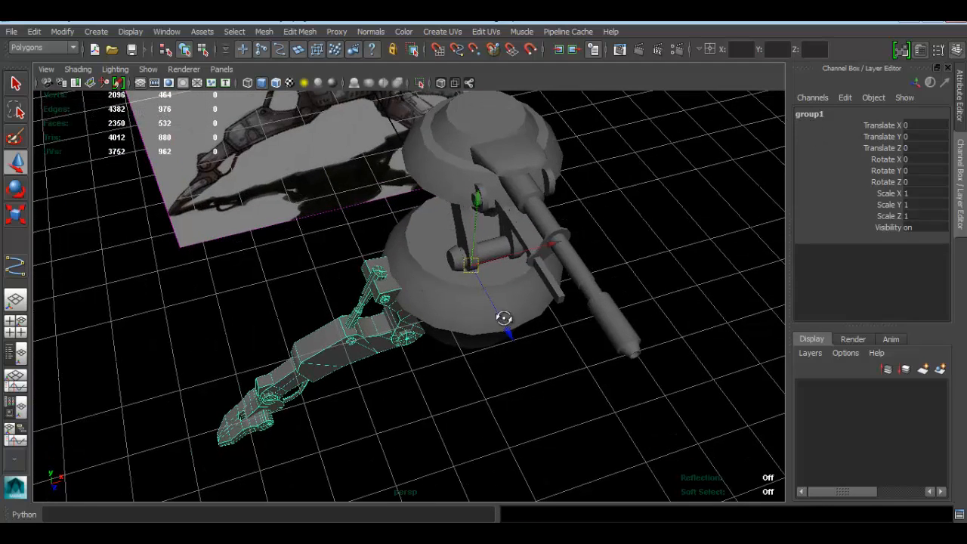
left_click_drag(504, 318, 492, 323, "alt")
key("e")
left_click_drag(506, 394, 577, 203)
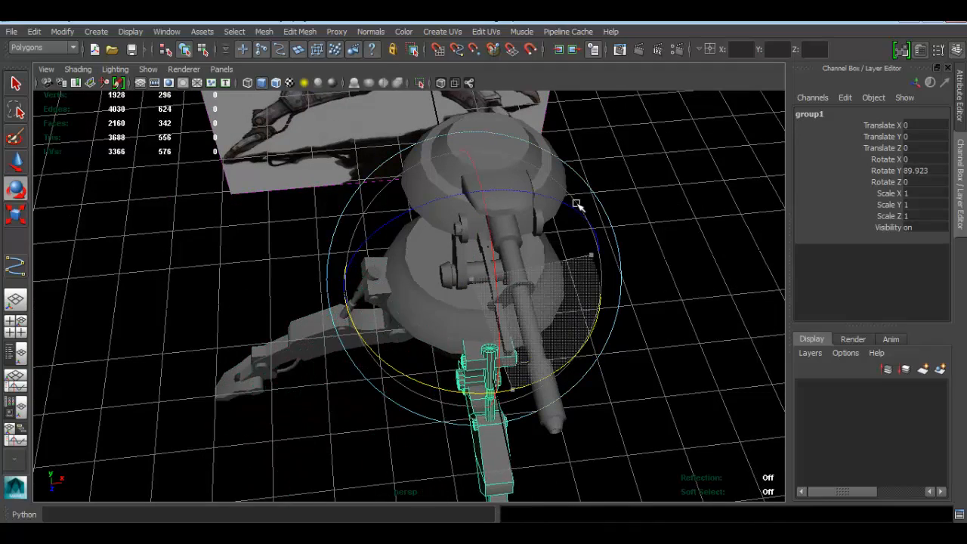
left_click_drag(574, 298, 695, 219, "alt")
left_click(627, 312)
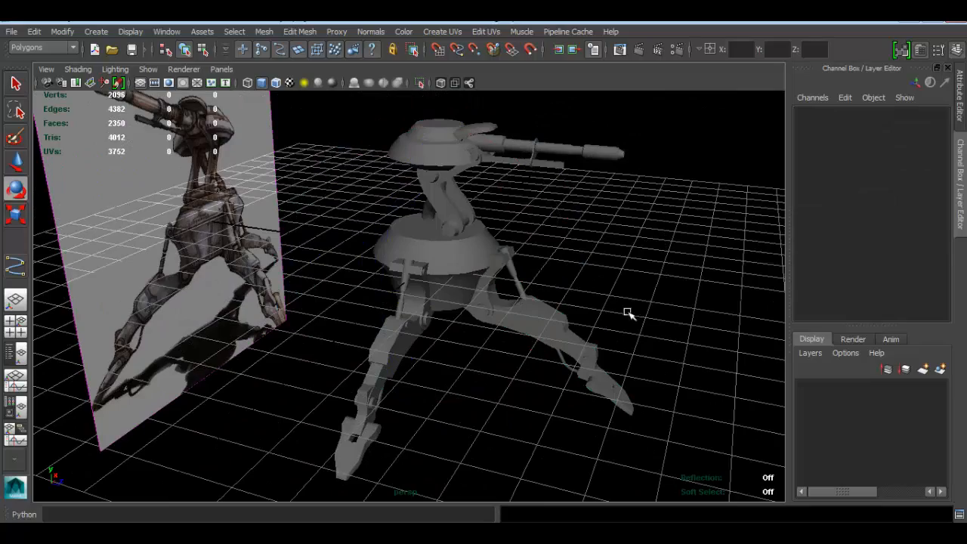
Reselect the whole leg copy group, rotate it further around Y, and add a third leg by duplicating it and rotating the duplicate to about 236 degrees.
left_click(529, 317)
key("w")
scroll(556, 326, "up", 3)
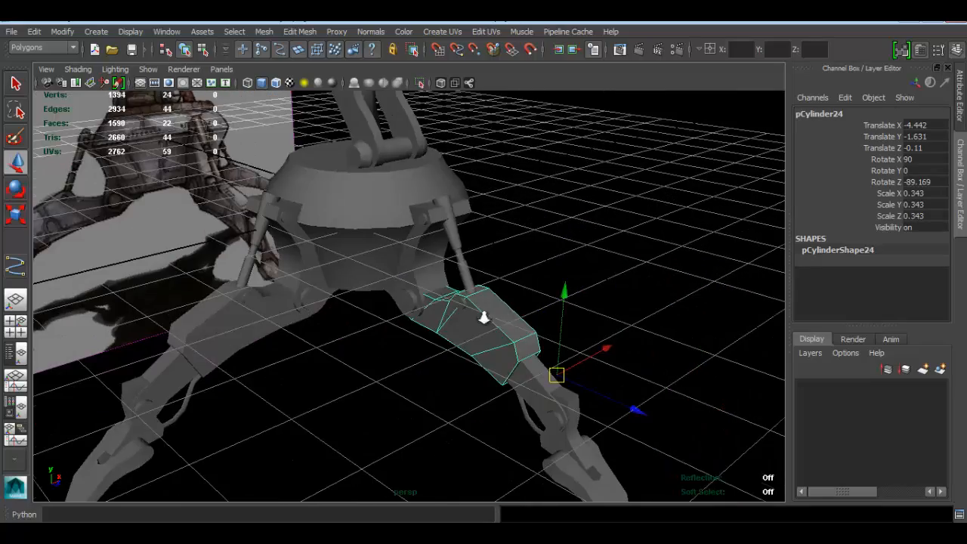
left_click_drag(483, 318, 506, 341, "alt")
left_click(539, 385)
left_click_drag(539, 384, 494, 324, "alt")
left_click(465, 288)
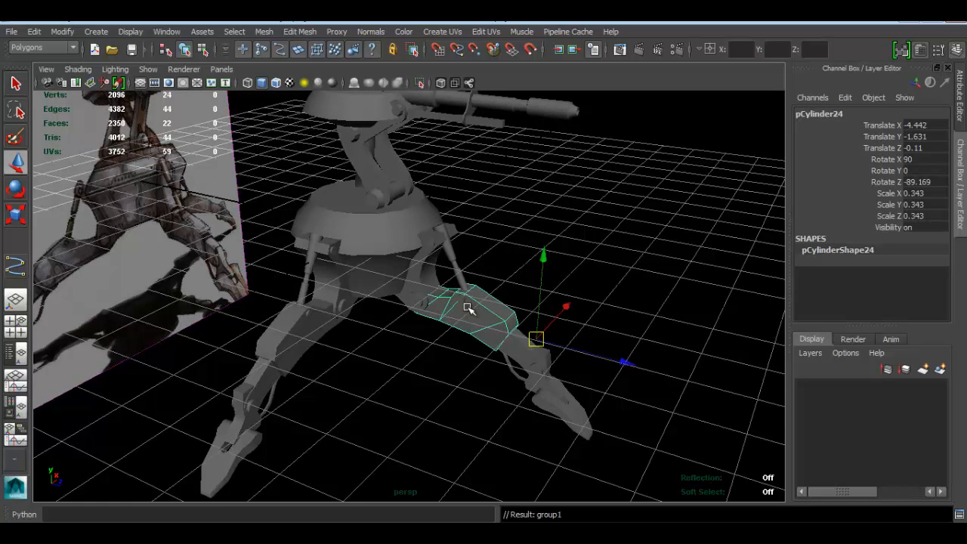
key("Up")
left_click_drag(508, 196, 443, 269, "alt")
key("e")
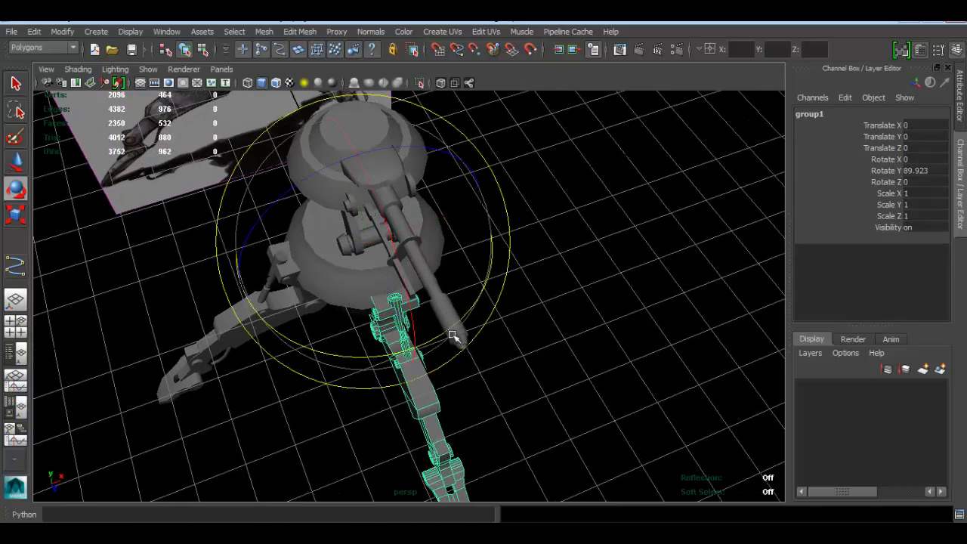
left_click_drag(443, 337, 369, 153)
left_click(317, 181)
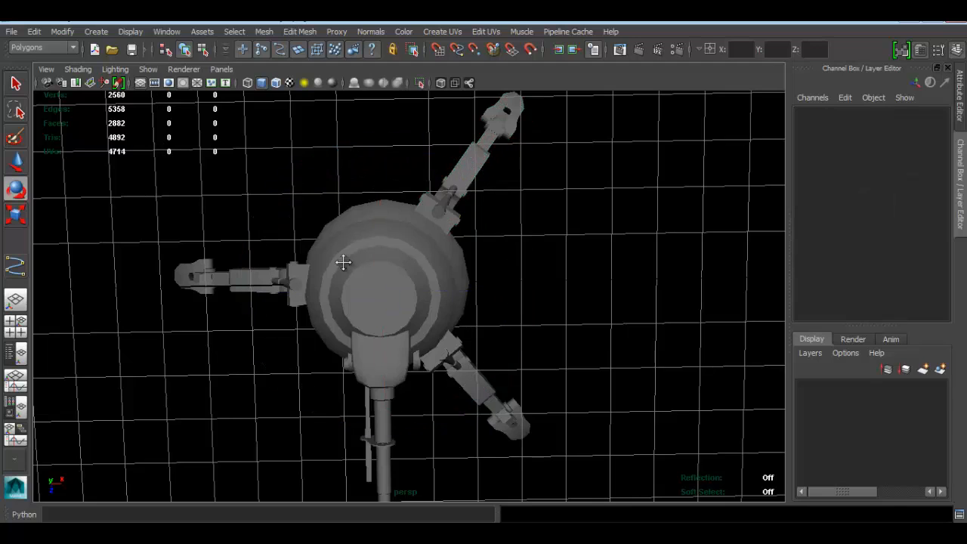
Select only the original leg's parts, leaving out the turret bodies and pin, and group them.
middle_click_drag(343, 263, 431, 262, "alt")
left_click_drag(313, 243, 249, 187, "alt")
left_click_drag(481, 407, 481, 407)
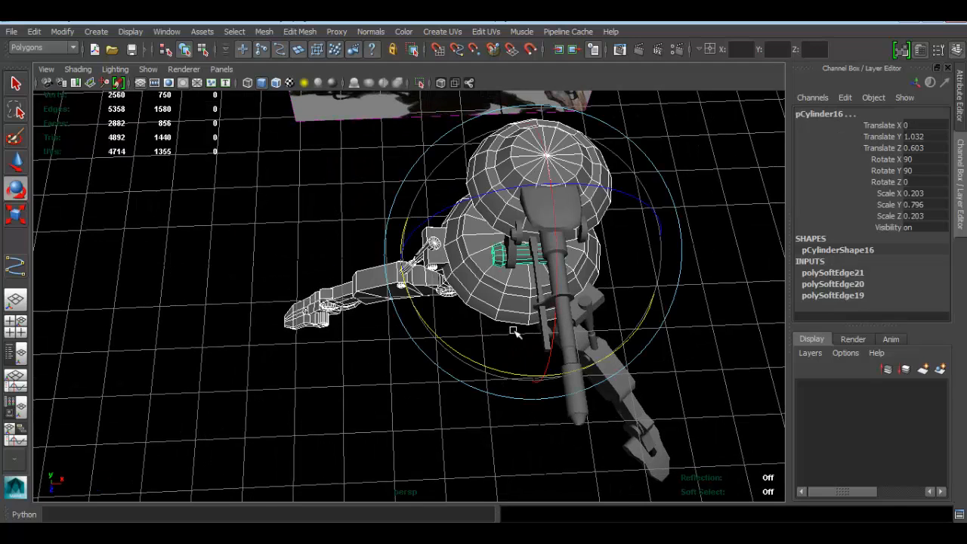
key("q")
left_click(451, 239)
left_click_drag(450, 240, 456, 217, "alt")
key("ctrl+g")
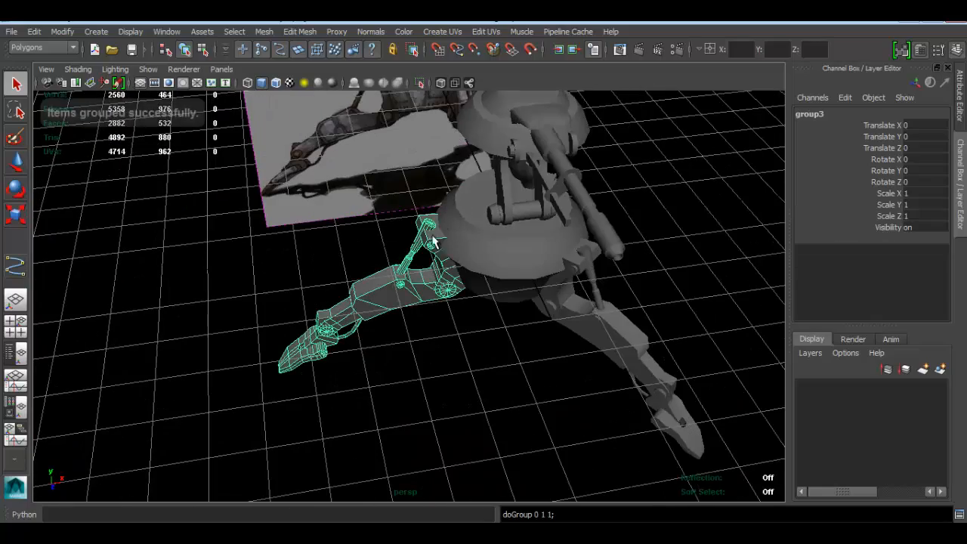
Rotate the first copied leg group to about 120 degrees around Y and check the third leg group's rotation.
key("e")
left_click_drag(528, 315, 508, 281, "alt")
left_click_drag(588, 206, 552, 189, "alt")
left_click(527, 206)
left_click(528, 206)
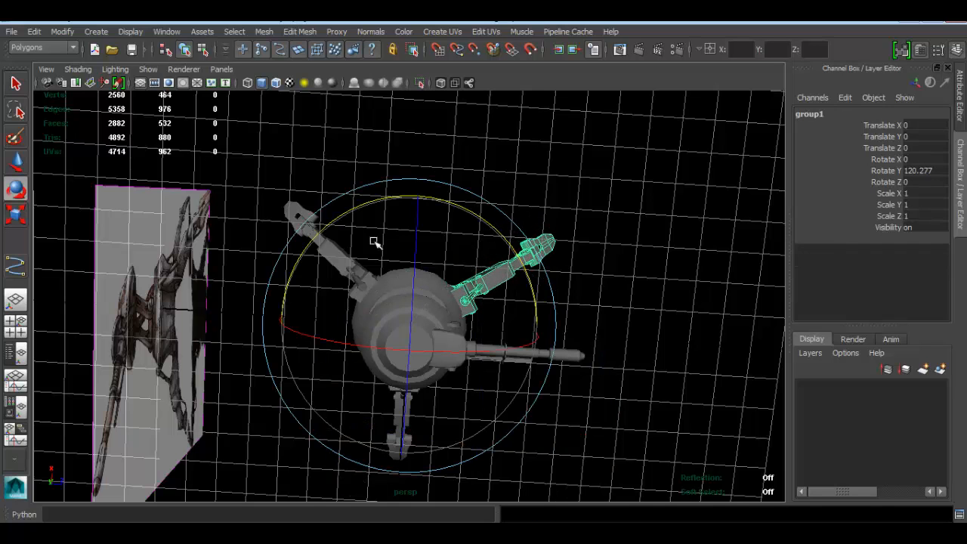
left_click_drag(373, 242, 261, 162, "alt")
left_click_drag(309, 208, 312, 210)
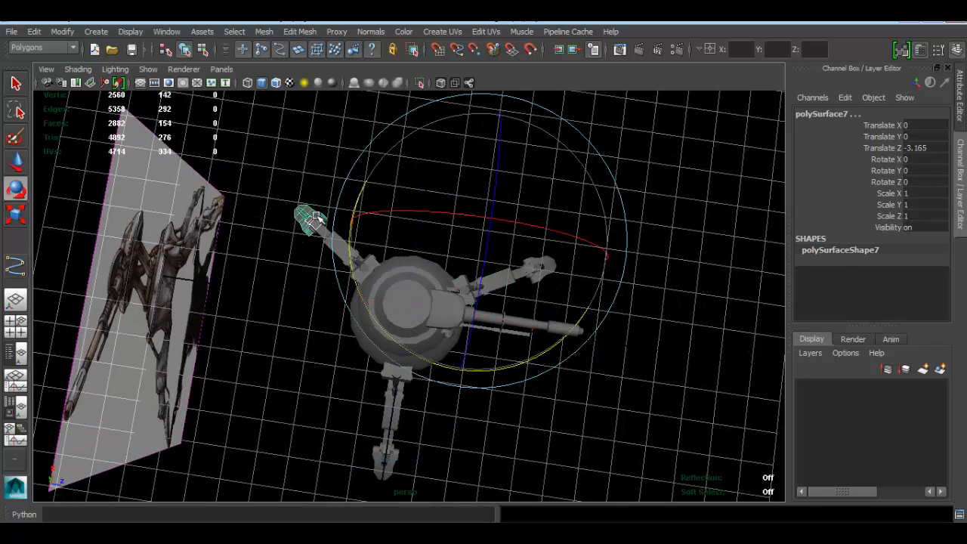
key("Up")
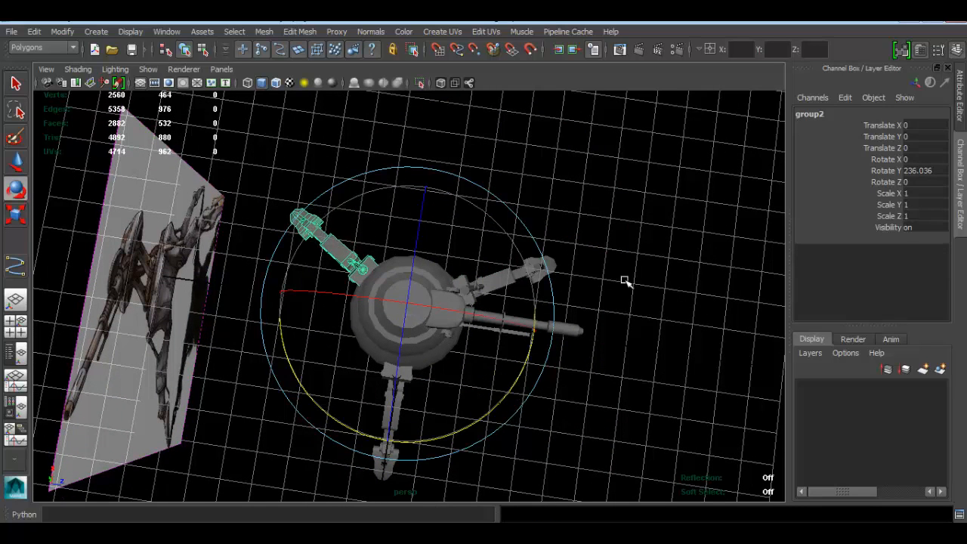
left_click(625, 281)
Scale the gun barrel up to 0.14, 0.287, 0.14 and move it forward to 2.66 on the Z axis.
left_click_drag(626, 281, 287, 242, "alt")
left_click(261, 198)
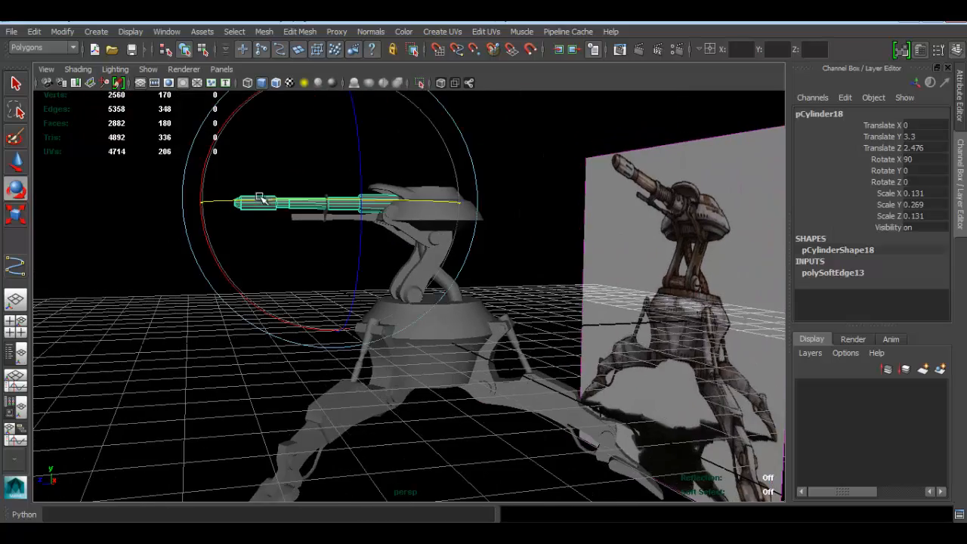
key("w")
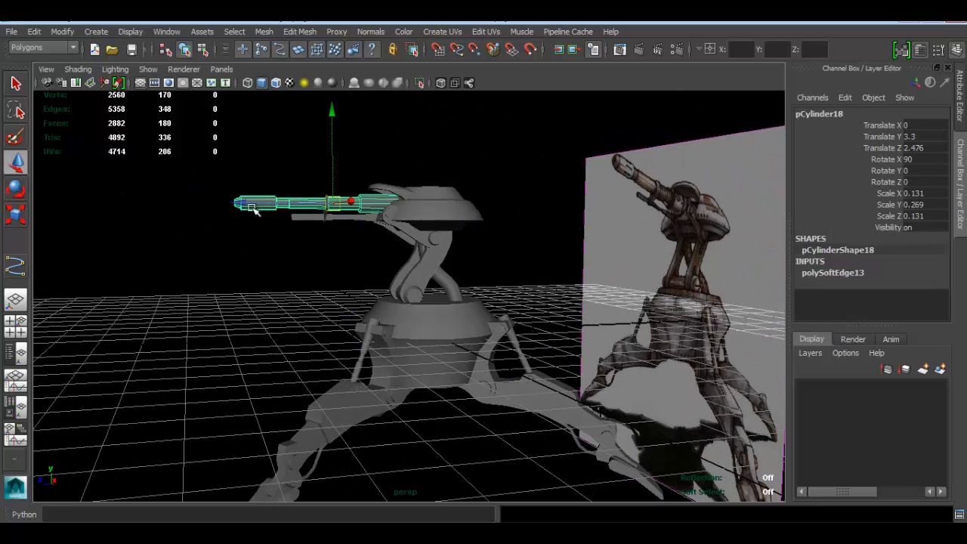
left_click(292, 181)
left_click_drag(306, 194, 293, 197, "alt")
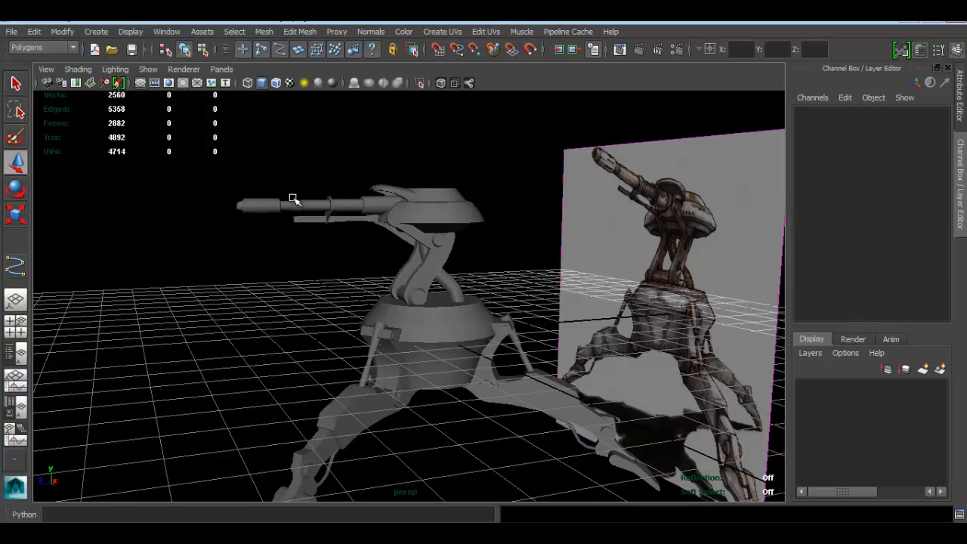
left_click(293, 203)
scroll(358, 244, "up", 5)
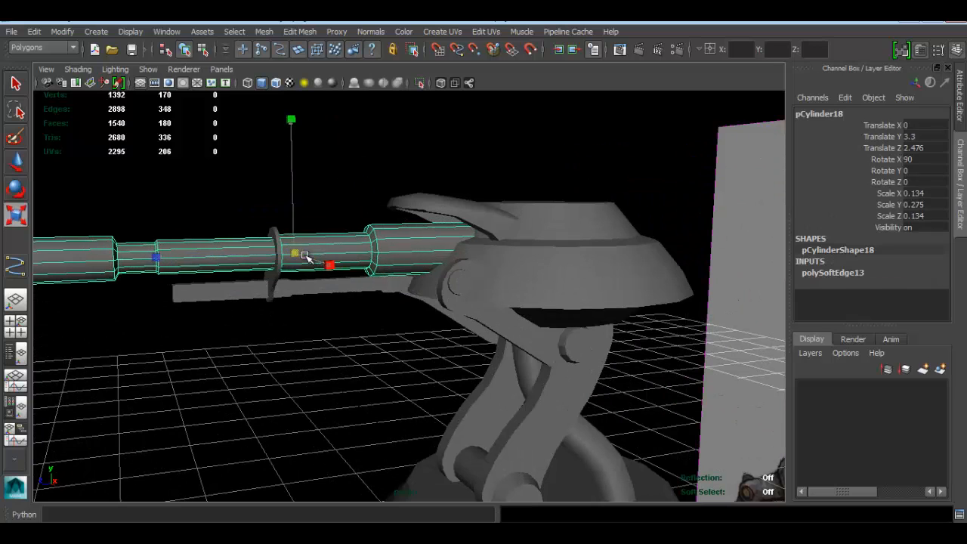
key("e")
key("w")
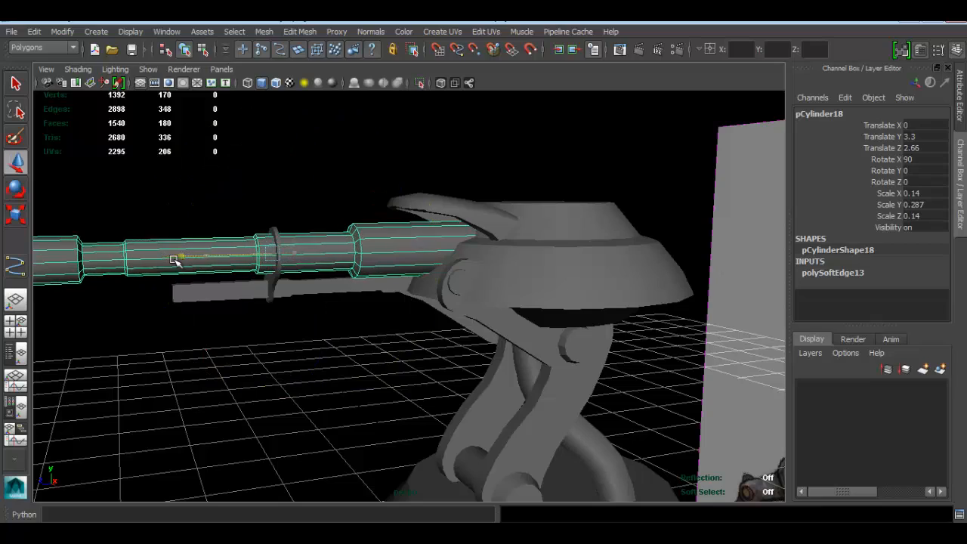
left_click(331, 189)
scroll(315, 220, "down", 6)
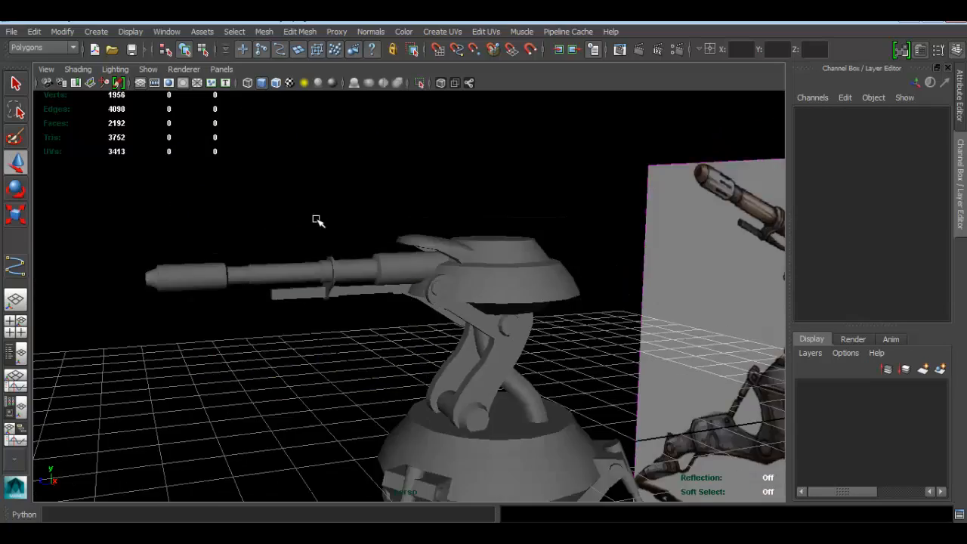
Examine the whole turret and its three legs from several angles with wireframe over shading, comparing its proportions with the reference image.
left_click_drag(324, 227, 565, 268, "alt")
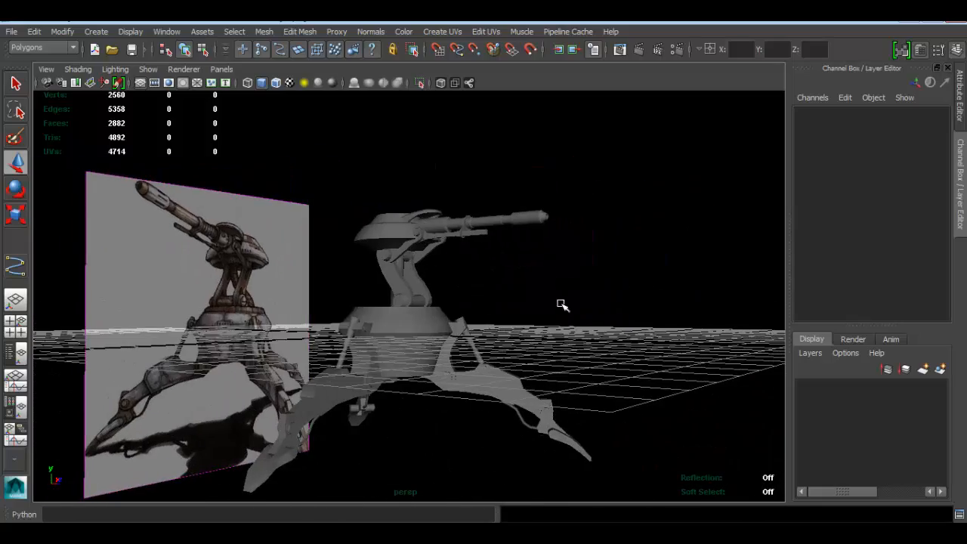
left_click_drag(561, 304, 418, 309, "alt")
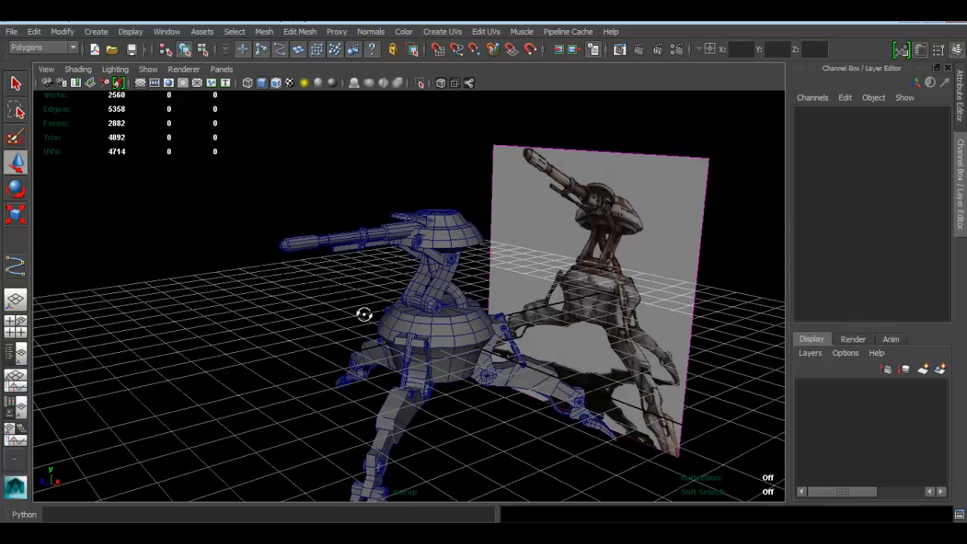
left_click_drag(363, 315, 330, 318, "alt")
right_click_drag(330, 317, 419, 323, "alt")
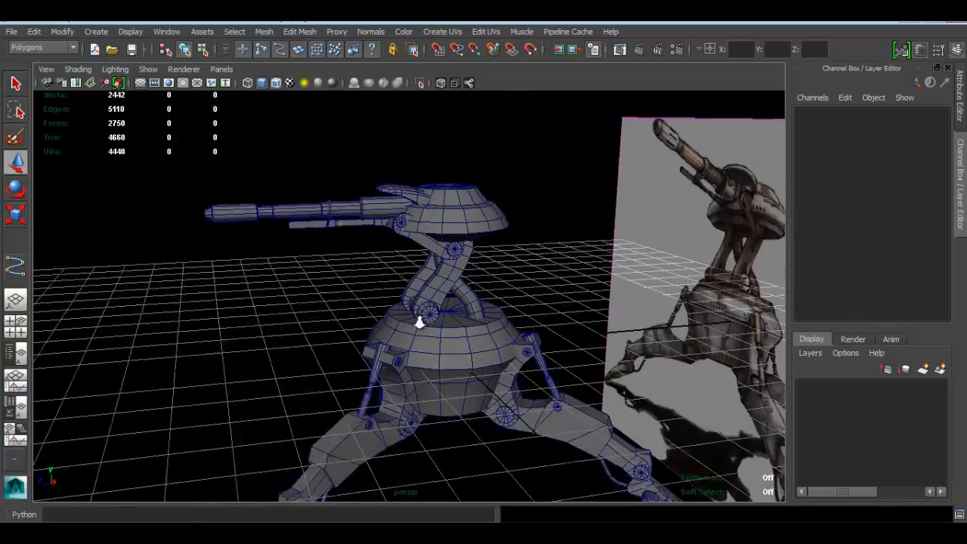
left_click_drag(419, 322, 399, 343, "alt")
middle_click_drag(399, 342, 401, 284, "alt")
right_click_drag(401, 285, 360, 291, "alt")
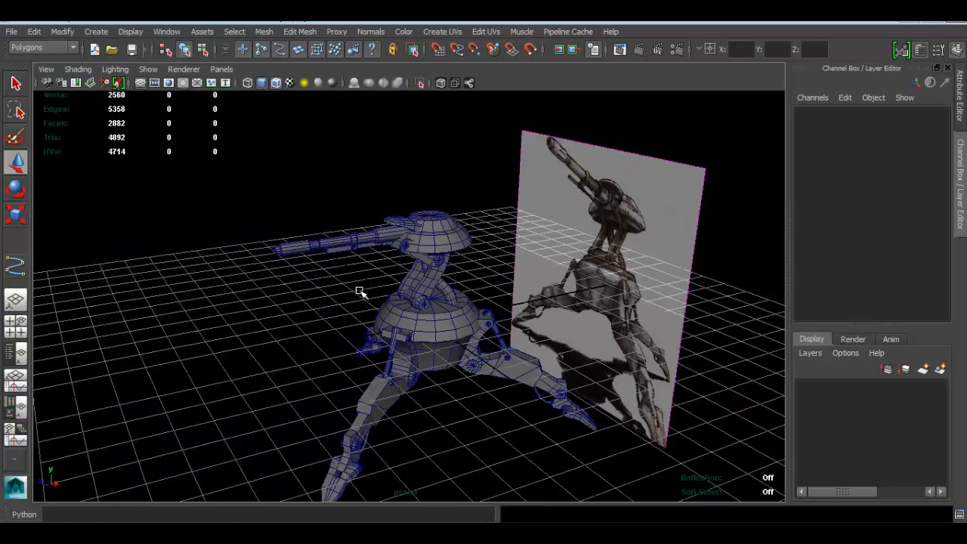
left_click_drag(432, 302, 402, 345, "alt")
right_click_drag(403, 345, 540, 382, "alt")
middle_click_drag(401, 353, 493, 239, "alt")
left_click_drag(494, 239, 495, 344, "alt")
left_click_drag(466, 264, 429, 266, "alt")
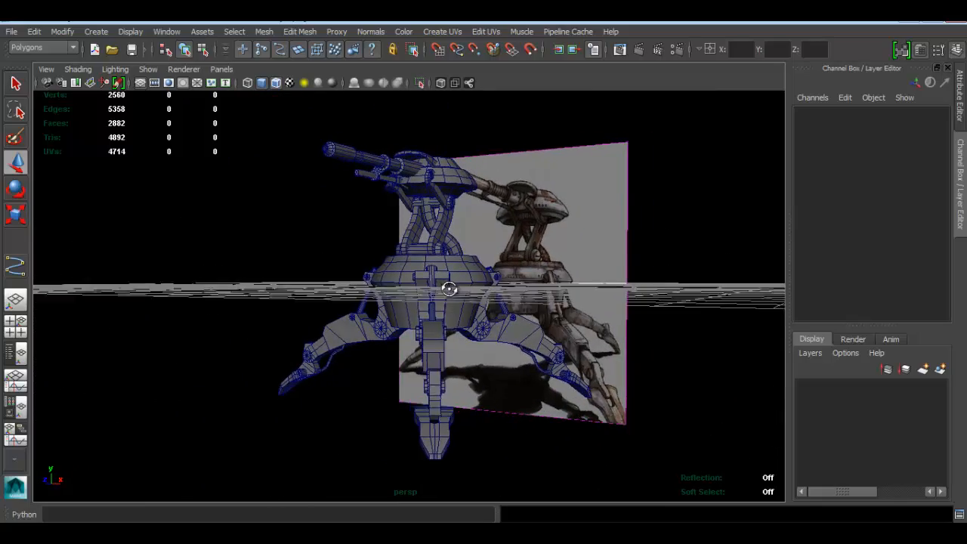
Examine the gun, turret head, support arms and connecting hose up close against the reference image.
middle_click_drag(454, 305, 457, 397, "alt")
right_click_drag(427, 253, 586, 376, "alt")
middle_click_drag(537, 298, 475, 346, "alt")
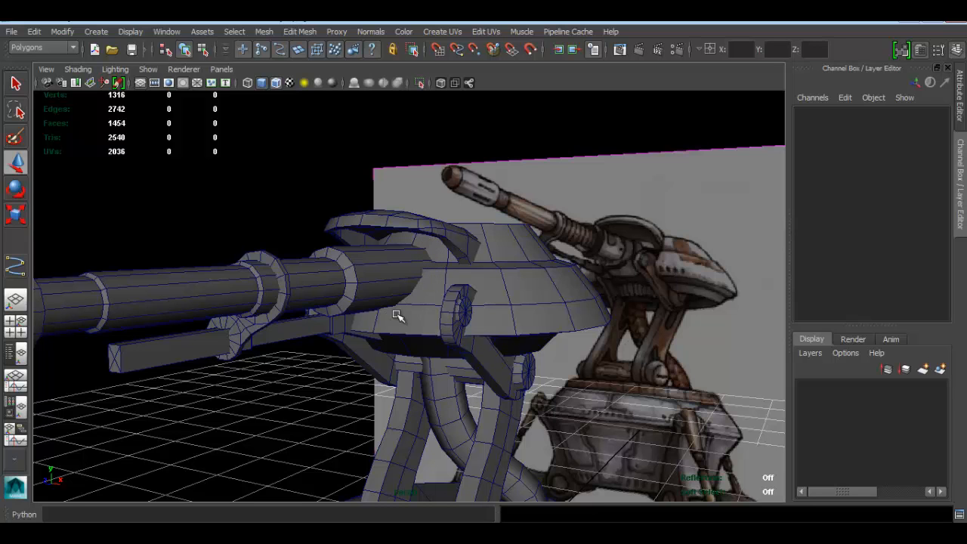
left_click_drag(415, 291, 401, 341, "alt")
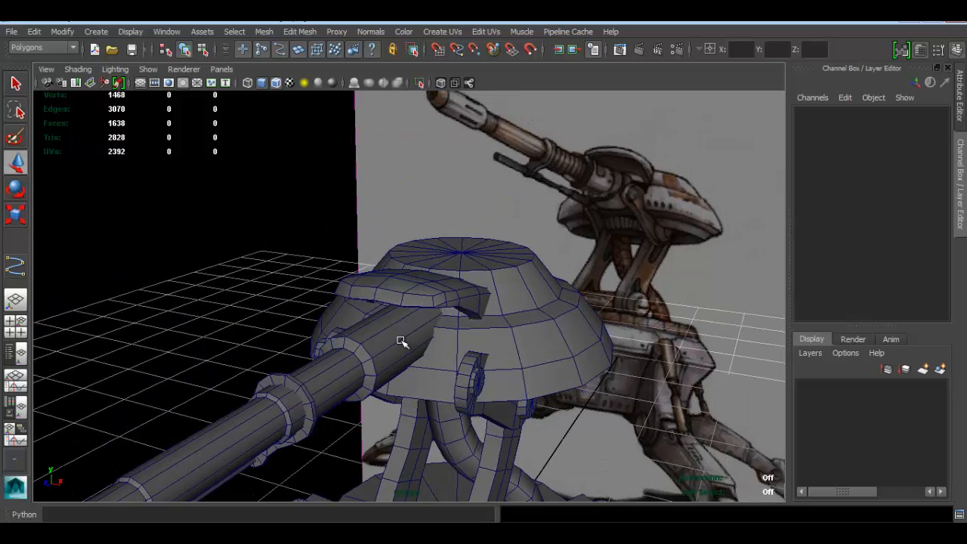
left_click(378, 333)
left_click(229, 237)
left_click_drag(474, 321, 462, 306, "alt")
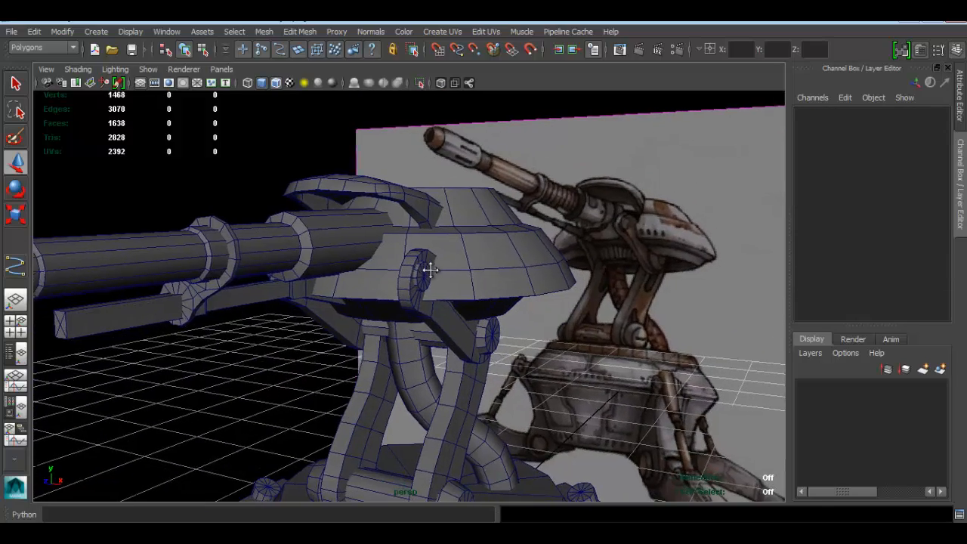
left_click_drag(445, 310, 614, 312, "alt")
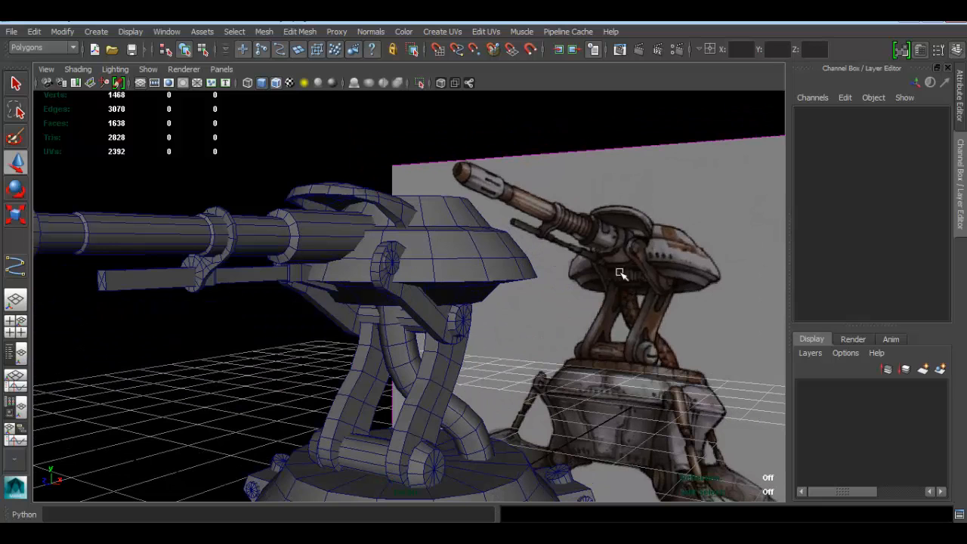
left_click_drag(386, 302, 396, 292, "alt")
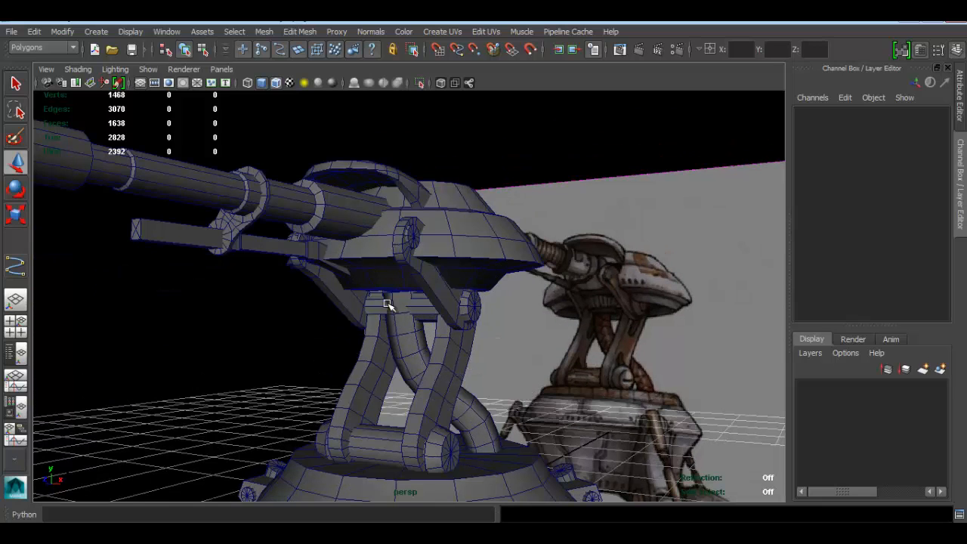
left_click_drag(570, 325, 453, 336, "alt")
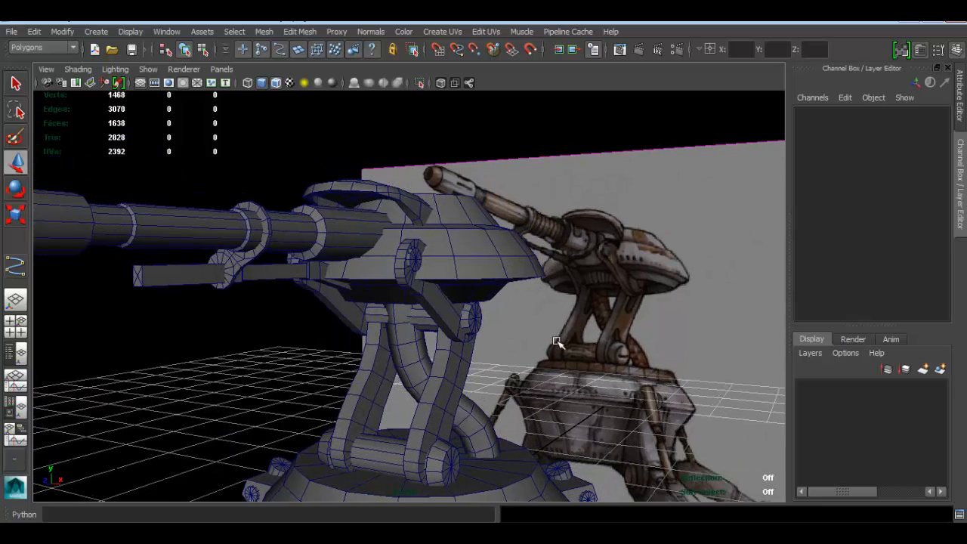
left_click(368, 335)
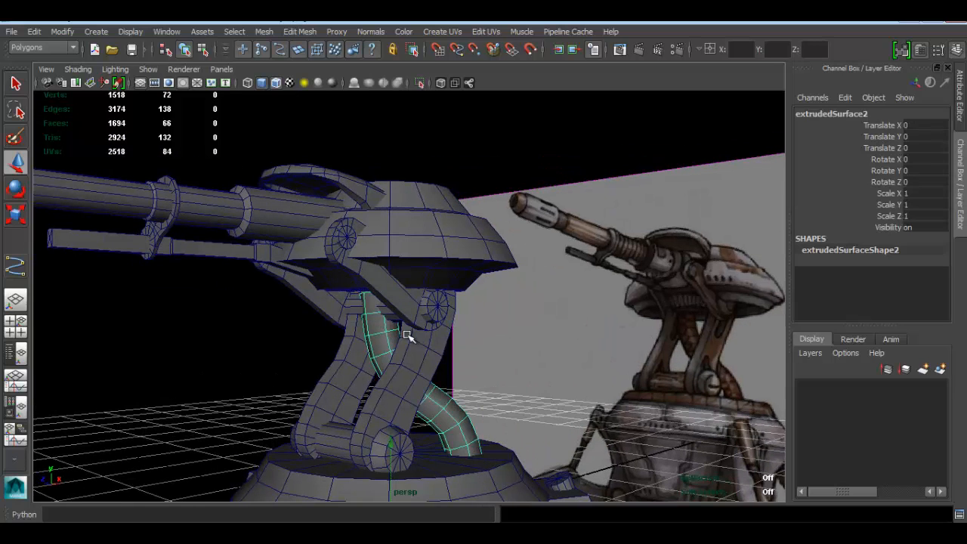
Clear the hose selection and review the complete three-legged turret beside the reference image.
right_click_drag(407, 335, 296, 265, "alt")
middle_click_drag(296, 266, 322, 208, "alt")
left_click(287, 302)
mouse_move(441, 308)
left_mouse_down("alt")
mouse_move(495, 311)
mouse_move(401, 276)
mouse_move(425, 287)
mouse_move(429, 308)
mouse_move(403, 296)
mouse_move(549, 297)
mouse_move(438, 302)
mouse_move(524, 310)
mouse_move(380, 325)
mouse_move(518, 340)
mouse_move(483, 328)
mouse_move(468, 347)
mouse_move(541, 382)
mouse_move(404, 309)
mouse_move(400, 296)
mouse_move(442, 309)
left_mouse_up("alt")
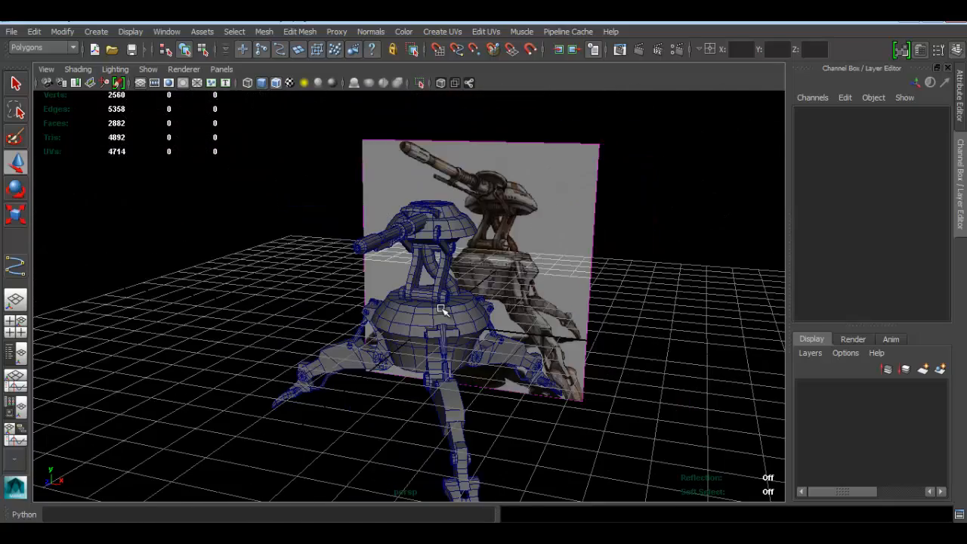
left_click_drag(458, 314, 497, 269, "alt")
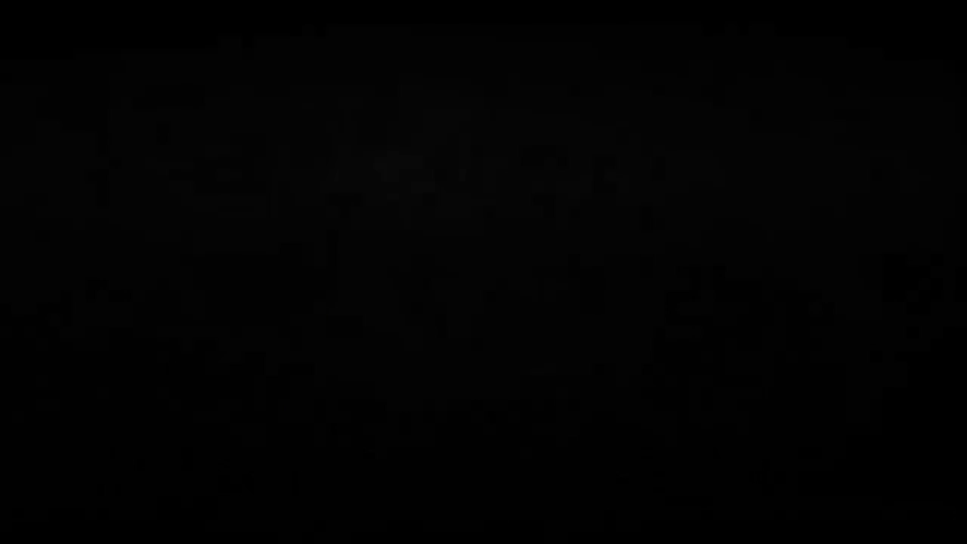